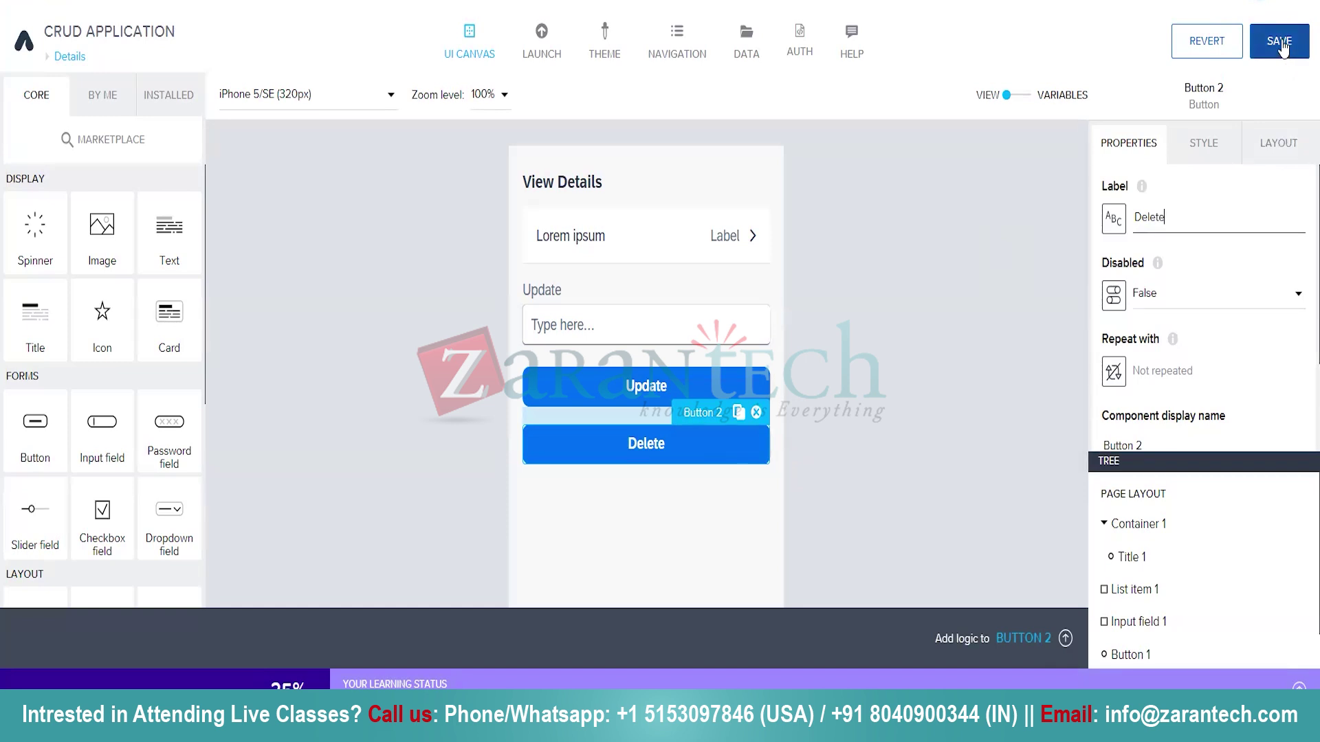
Save the app now that the second button is labelled Delete.
left_click(1279, 43)
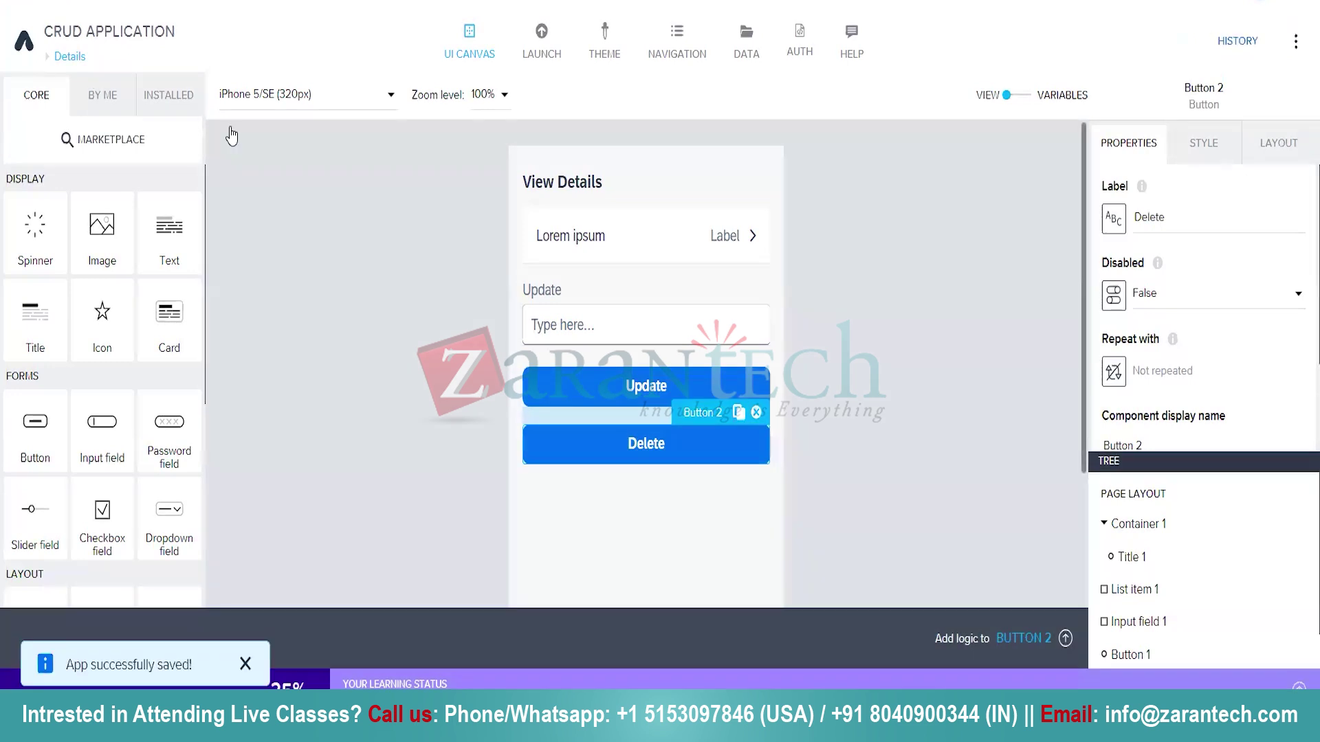
Leave the Details page for the Home page and show its empty Data section.
left_click(69, 57)
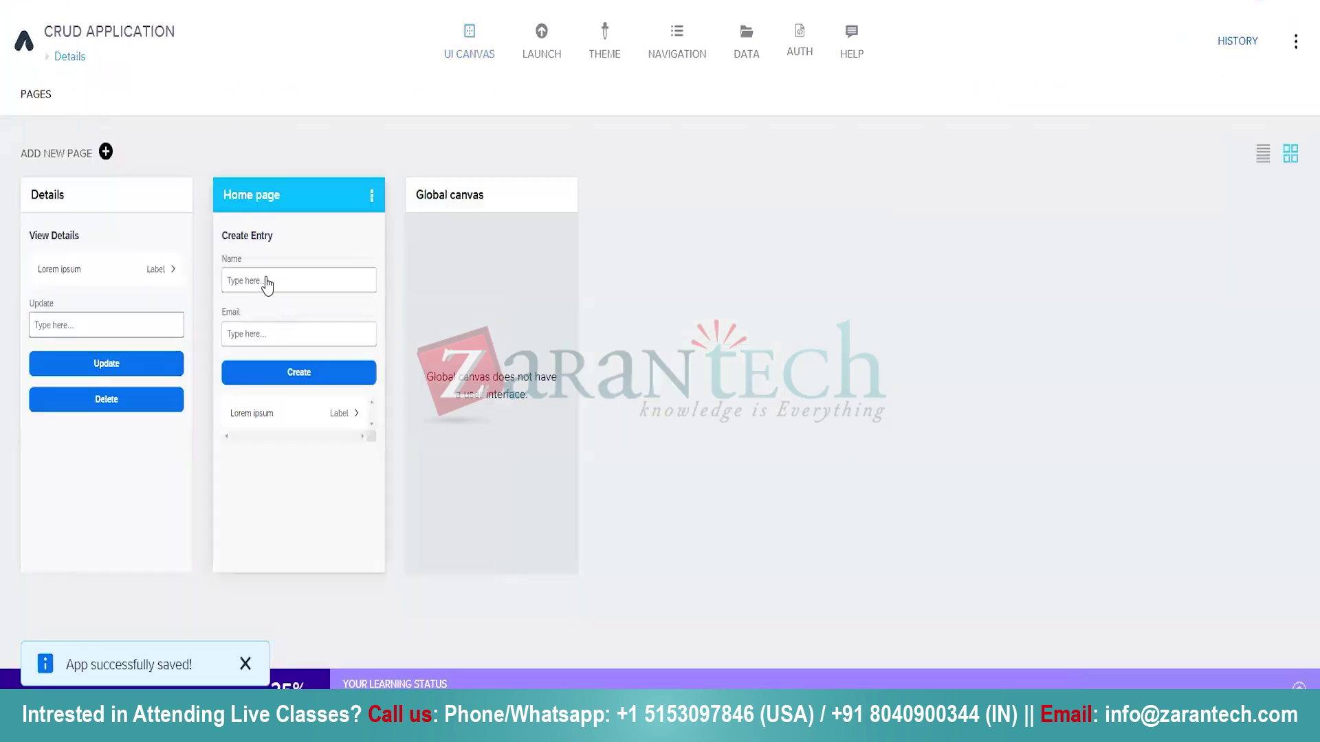
left_click(268, 279)
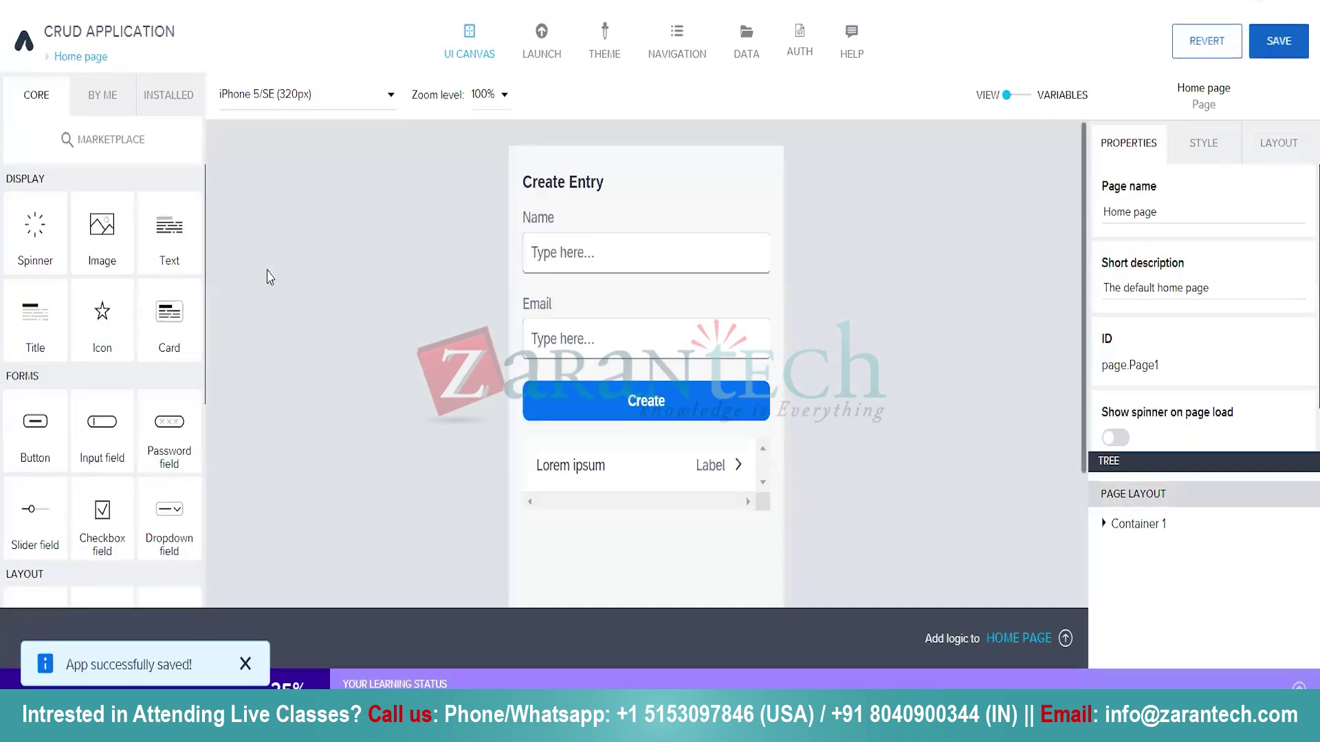
left_click(740, 58)
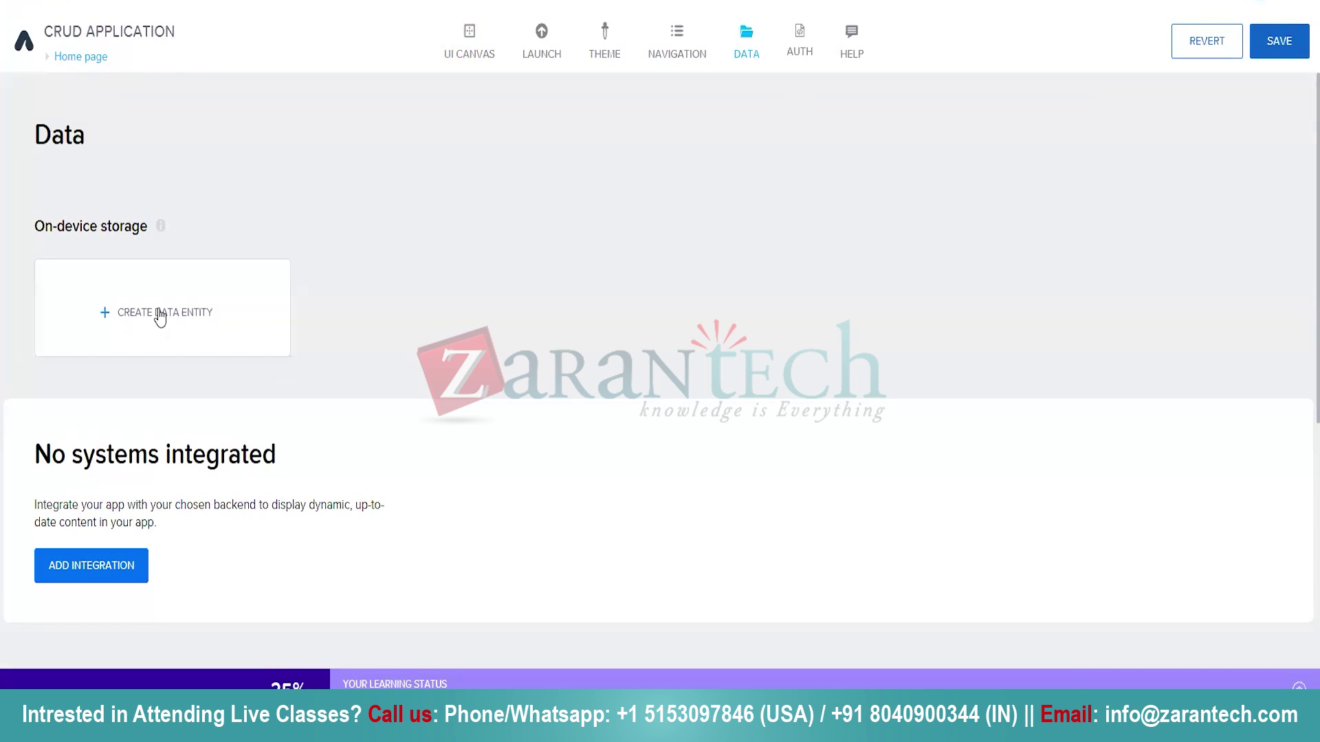
Add an on-device data entity named 'Employee', holding only its default ID field.
left_click(160, 318)
left_click(571, 338)
type("Em")
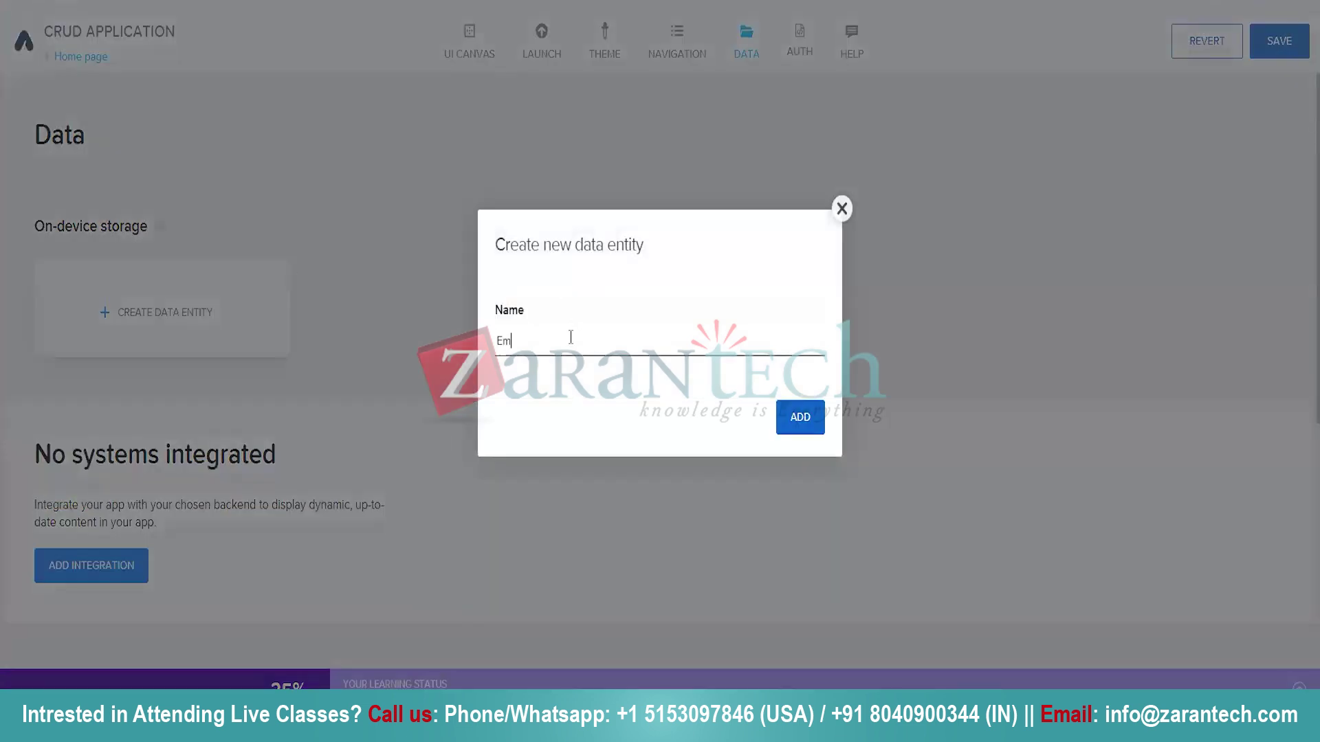
type("ployee")
left_click(801, 416)
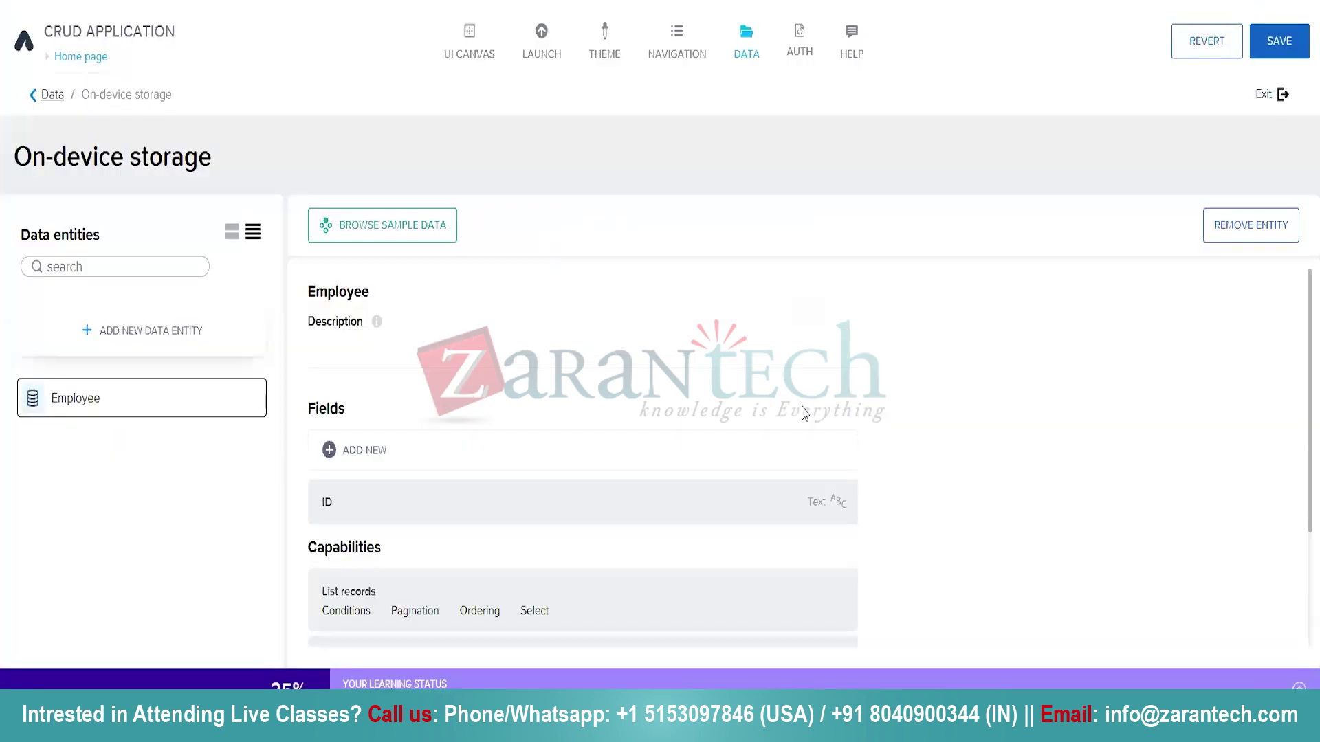
scroll(581, 356, "down", 1)
scroll(582, 356, "up", 1)
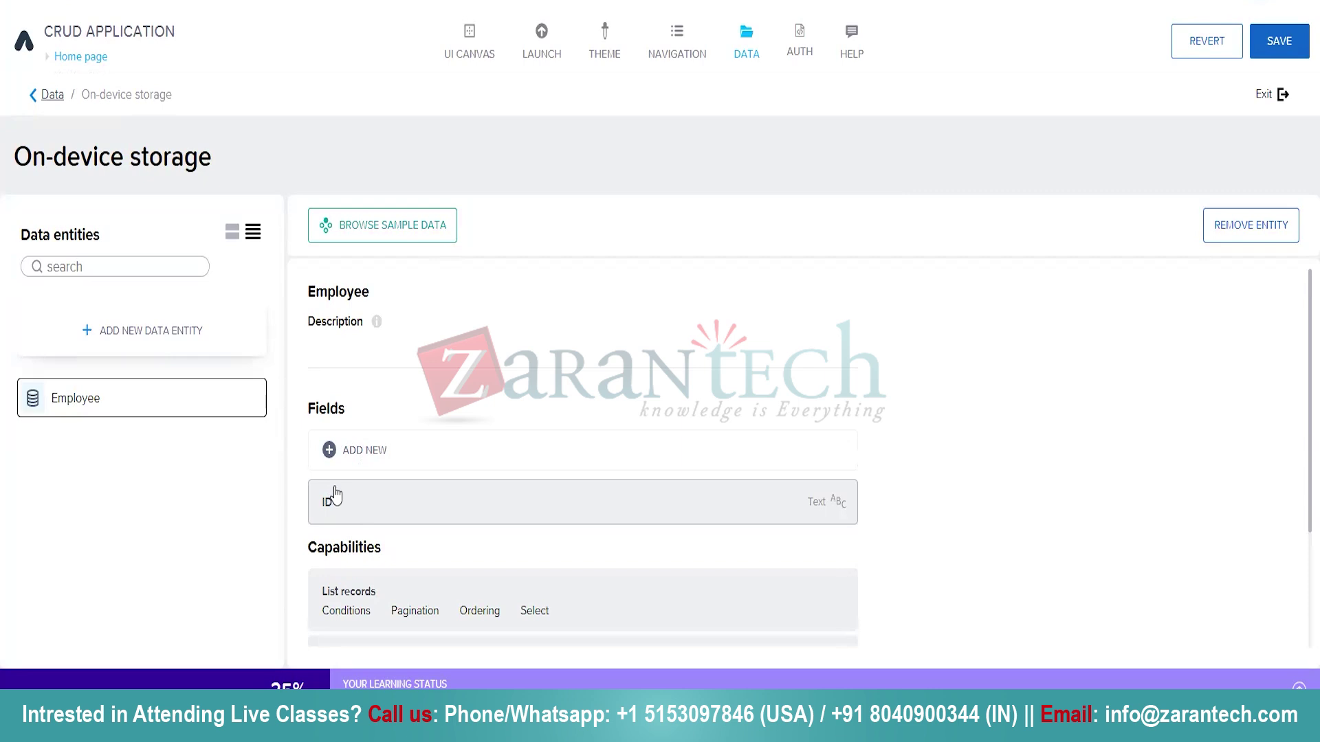
Add a text field named Name to the Employee entity.
left_click(384, 453)
type("Name")
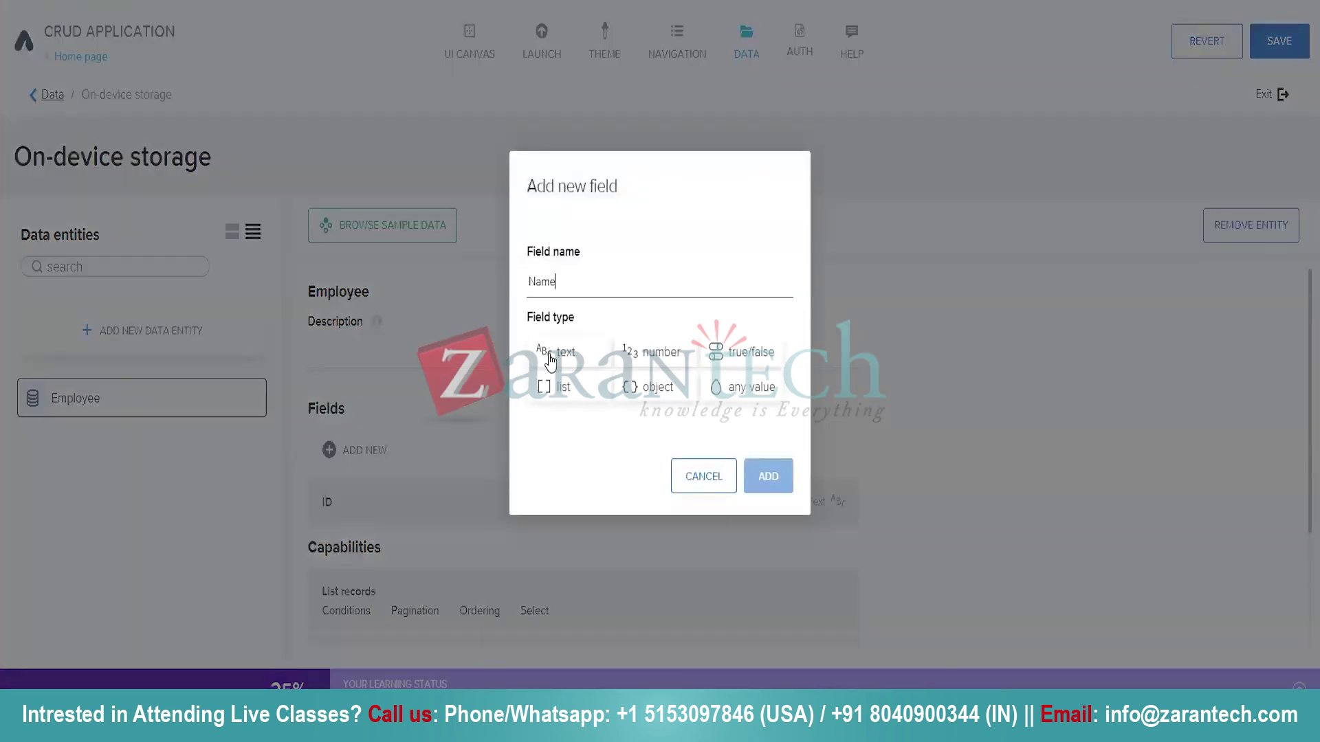
left_click(554, 352)
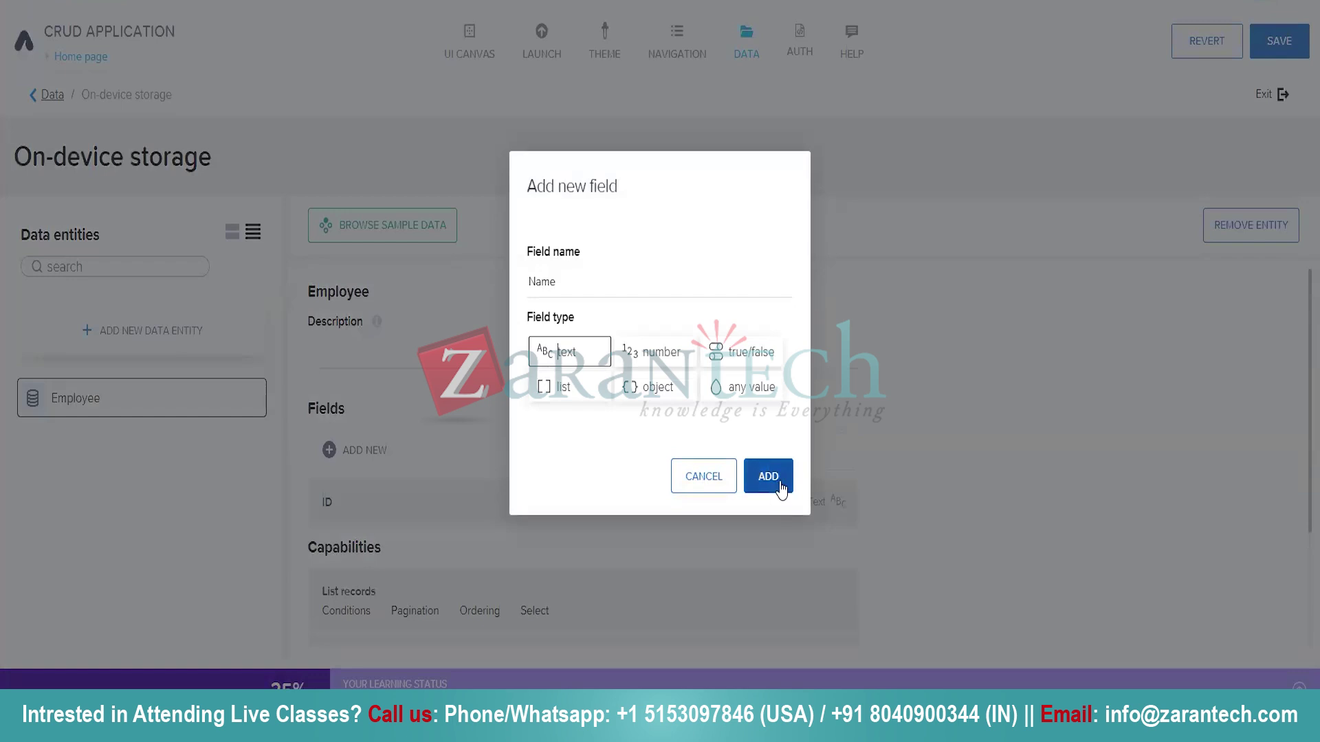
left_click(781, 485)
scroll(781, 490, "down", 1)
Add a second text field, Email, to the Employee entity.
left_click(344, 374)
left_click(571, 268)
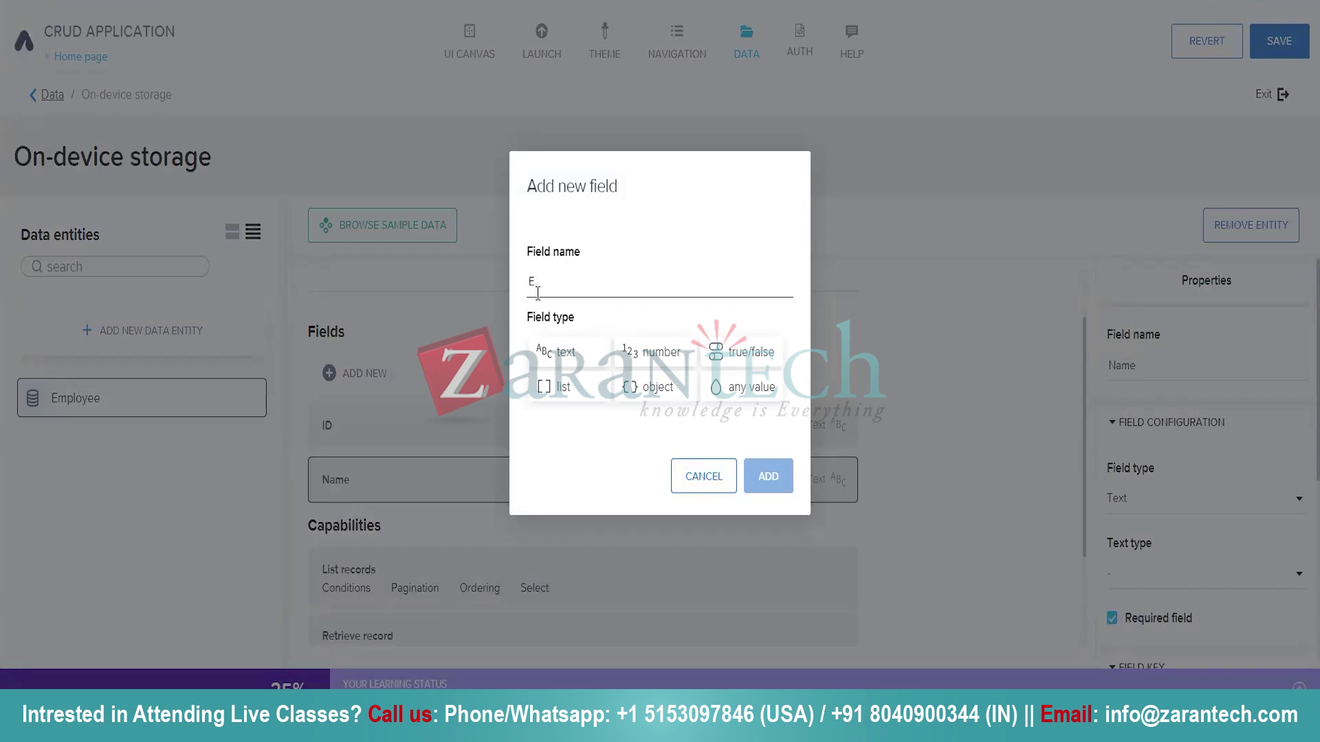
left_click(568, 352)
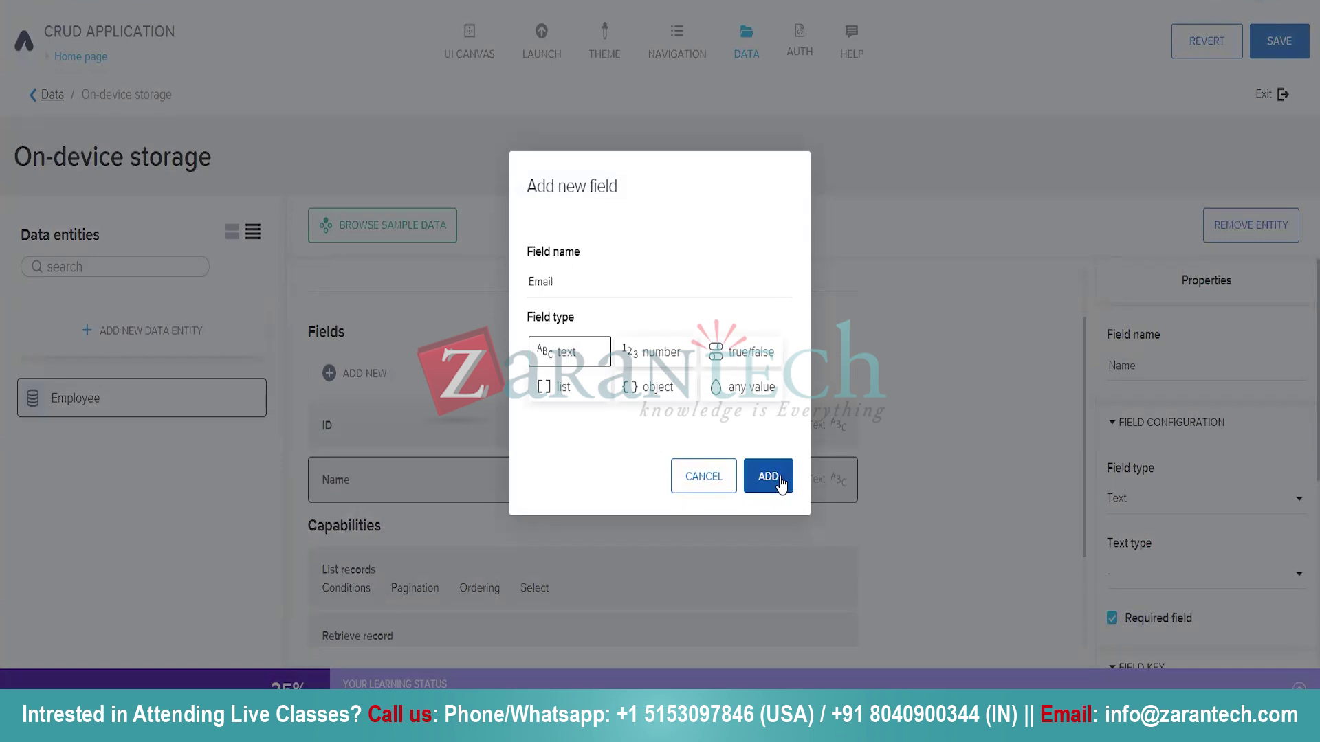
left_click(768, 477)
scroll(781, 481, "down", 1)
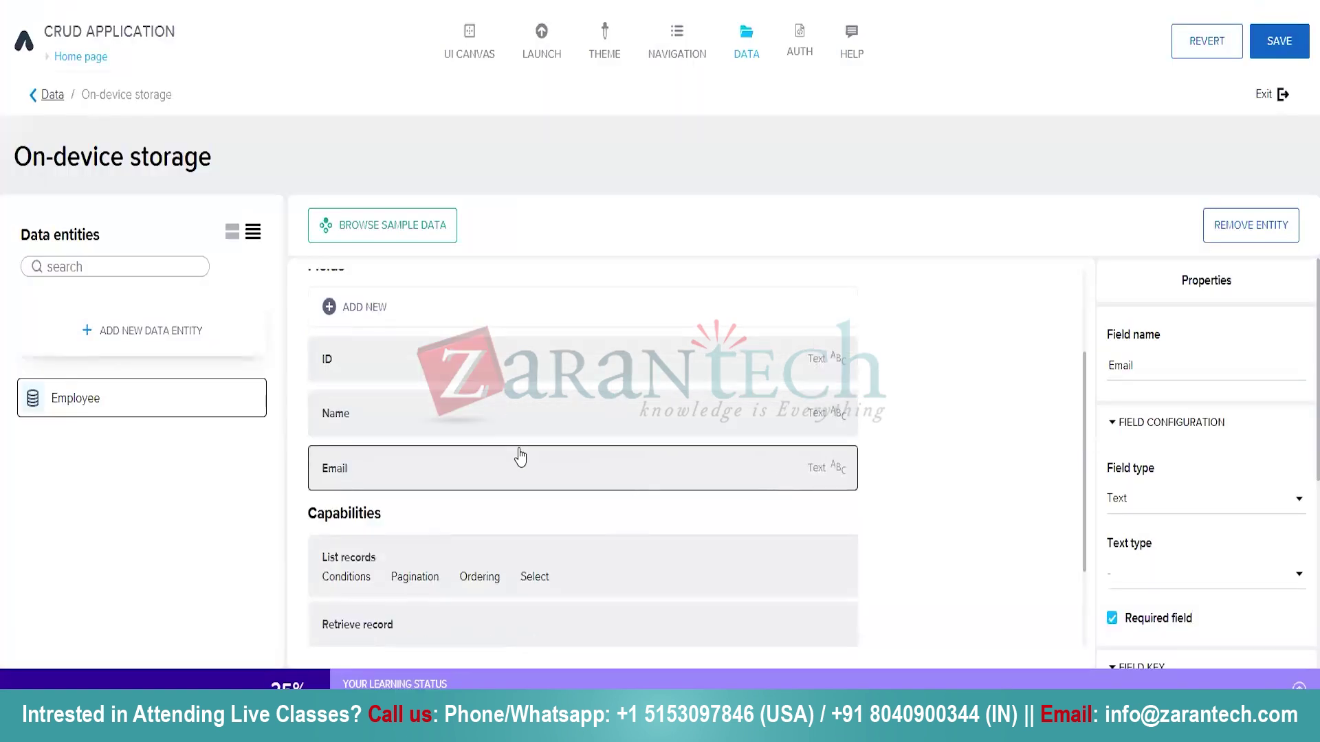
scroll(507, 422, "up", 2)
scroll(653, 295, "down", 2)
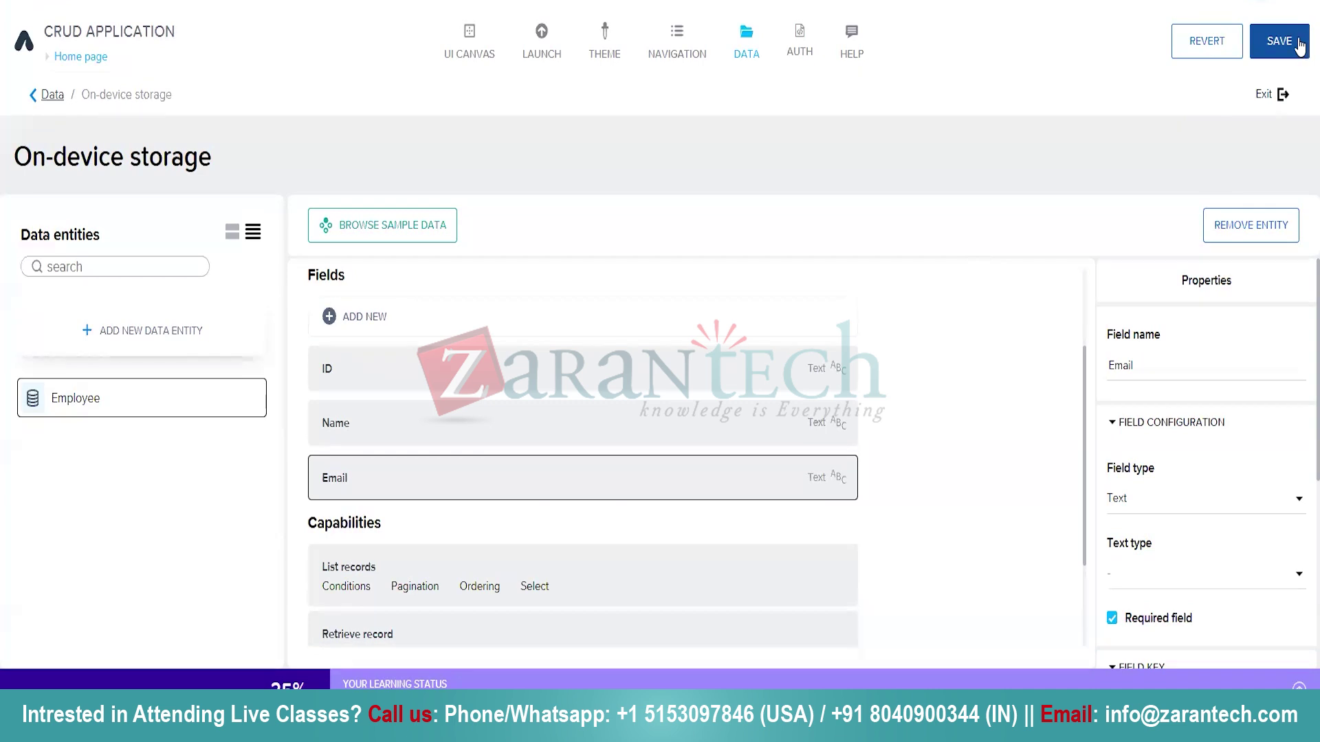
Save the Employee entity and show the Home page's variables in the UI canvas.
left_click(1302, 45)
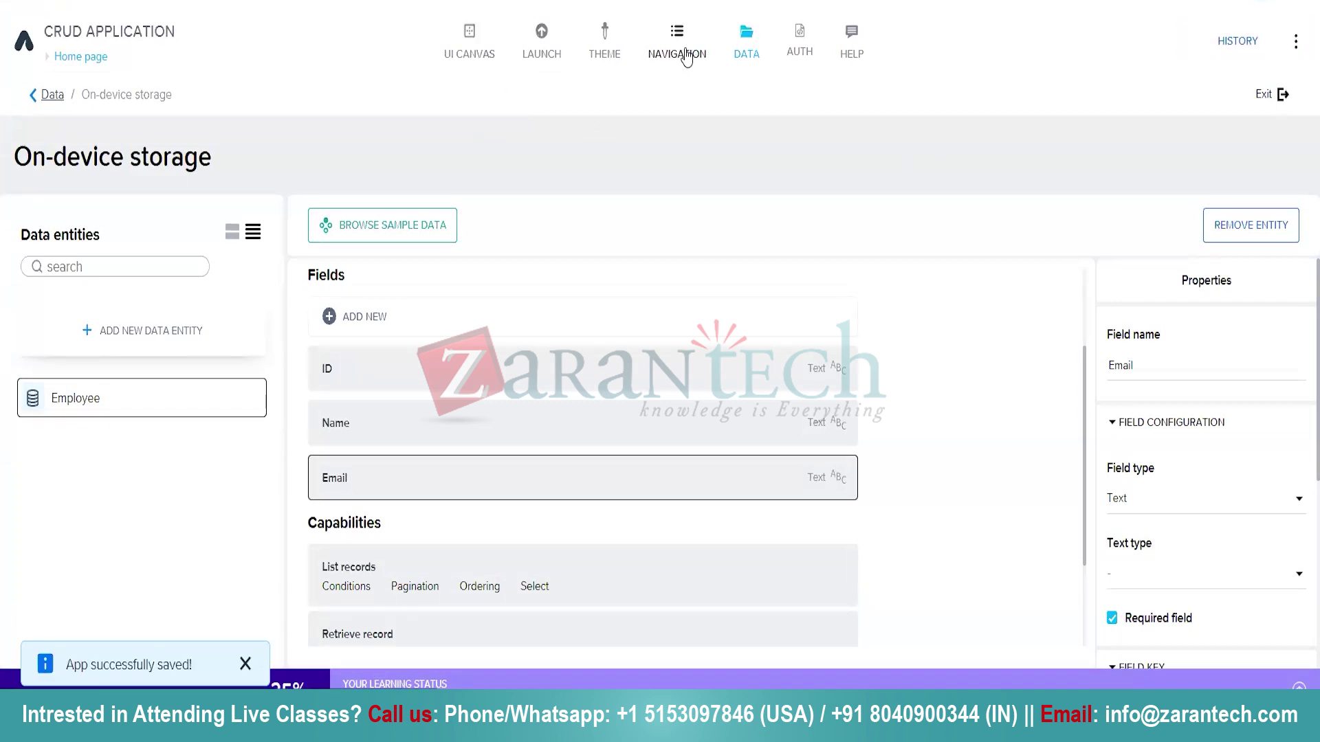
left_click(459, 55)
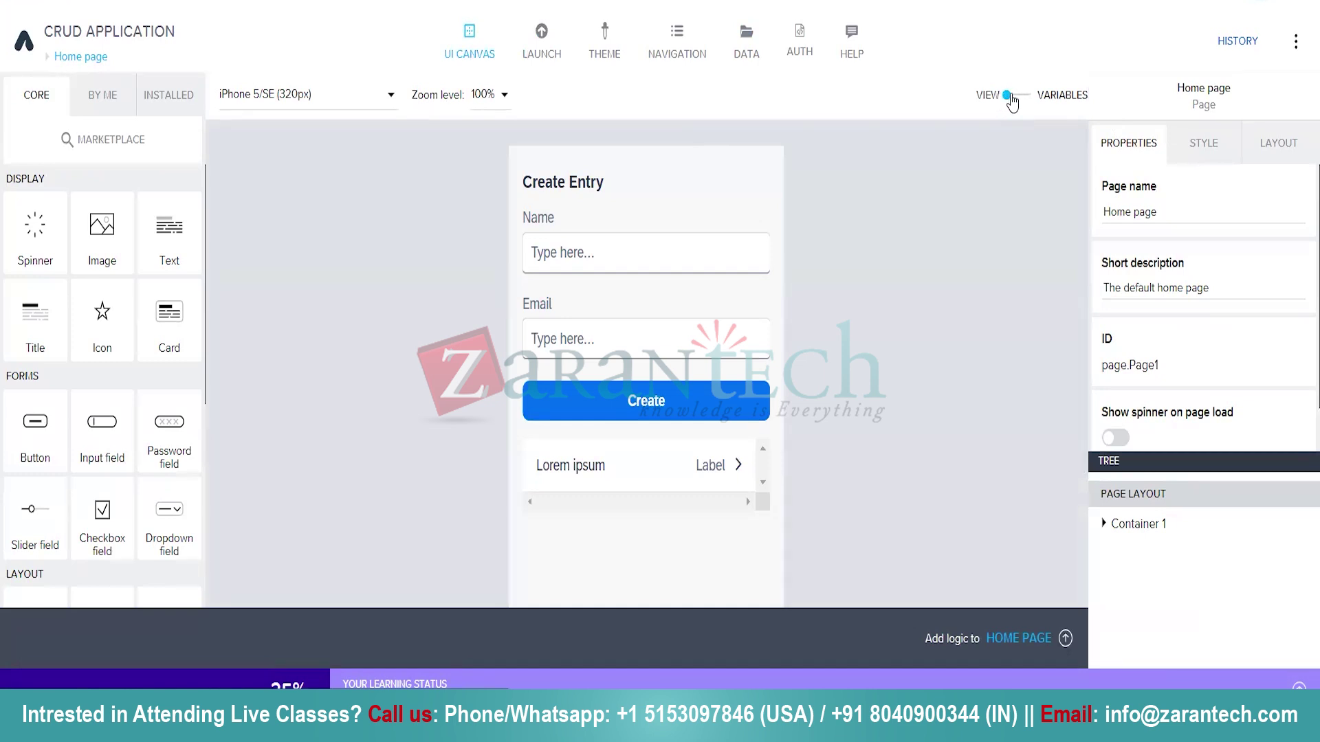
left_click(1027, 96)
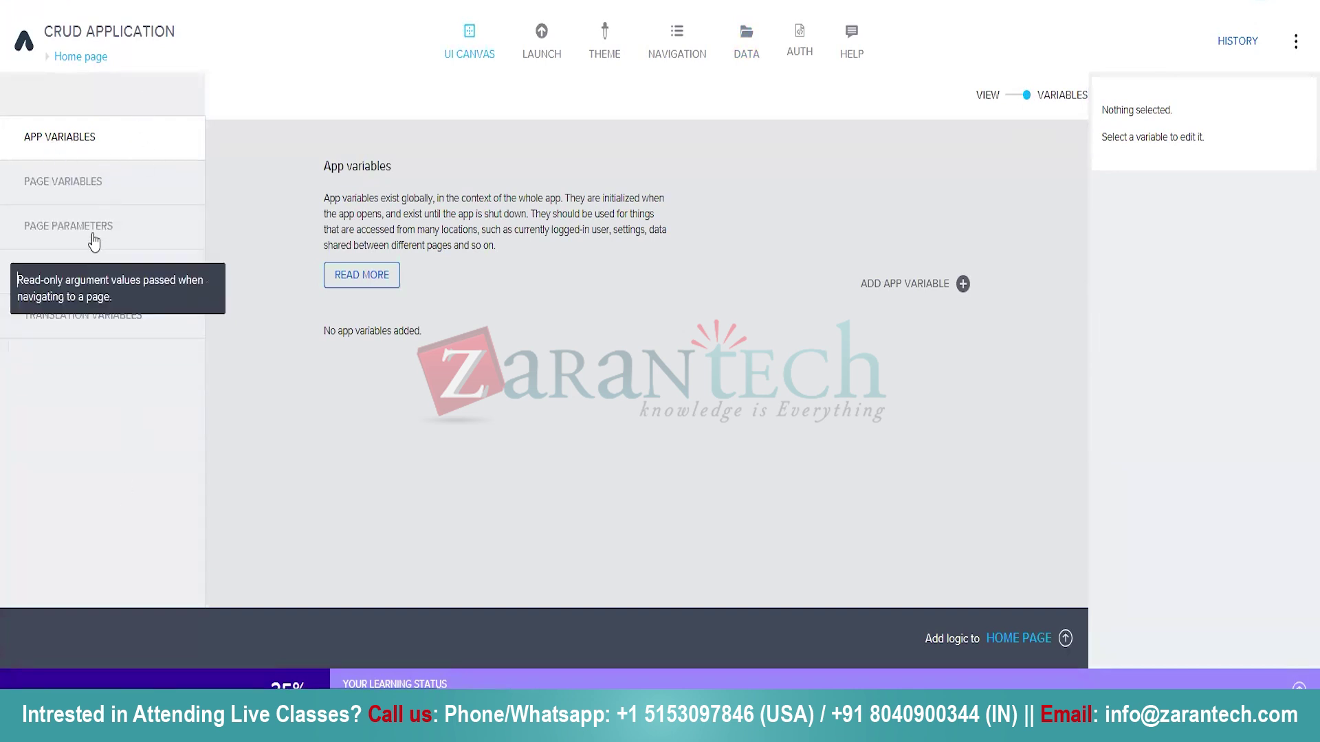
Show the Home page's Data Variables and list the entities available for a new one.
left_click(105, 289)
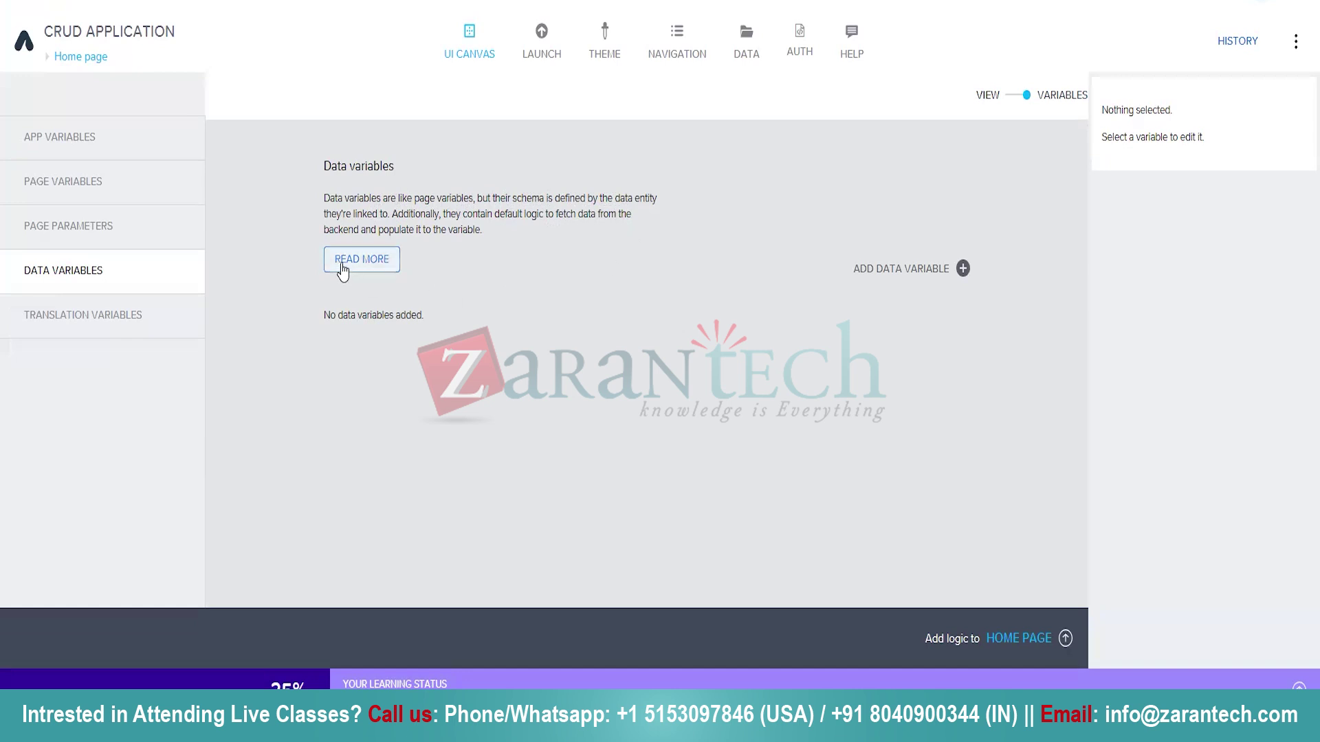
left_click(960, 268)
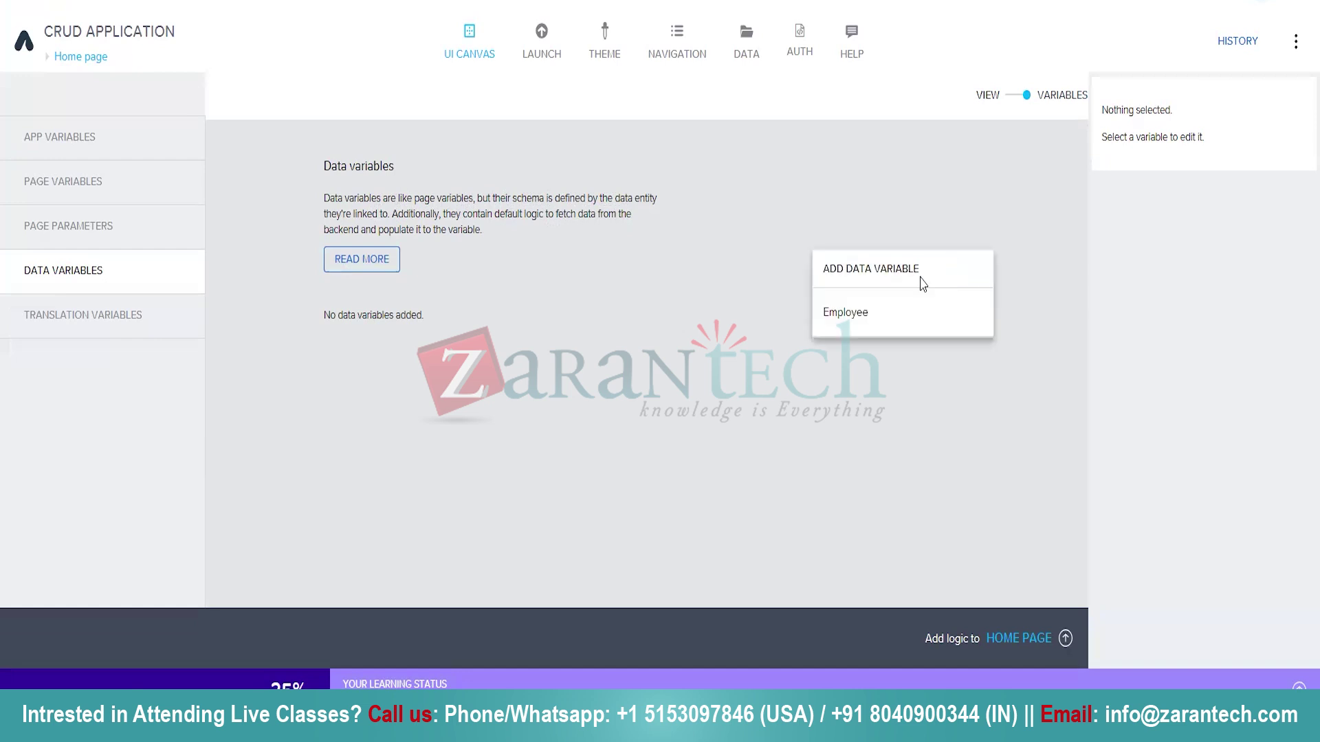
left_click(856, 340)
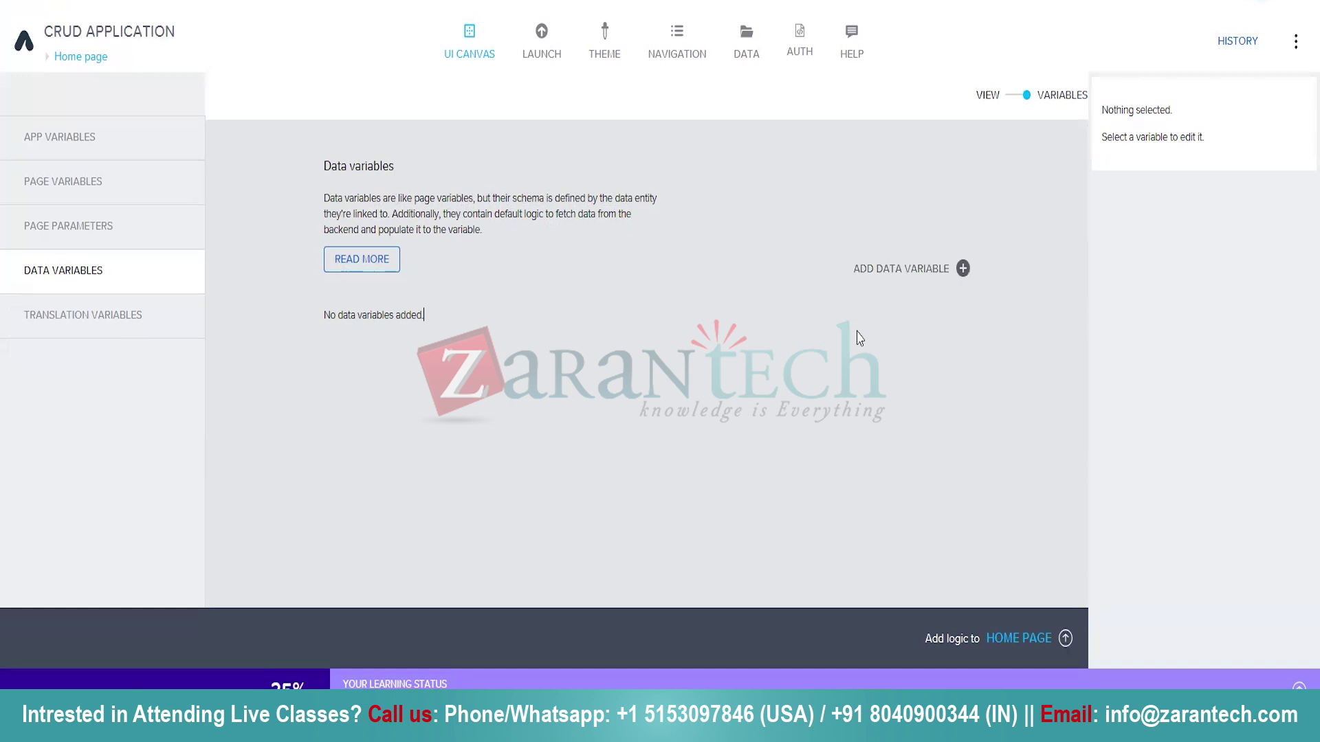
left_click(960, 269)
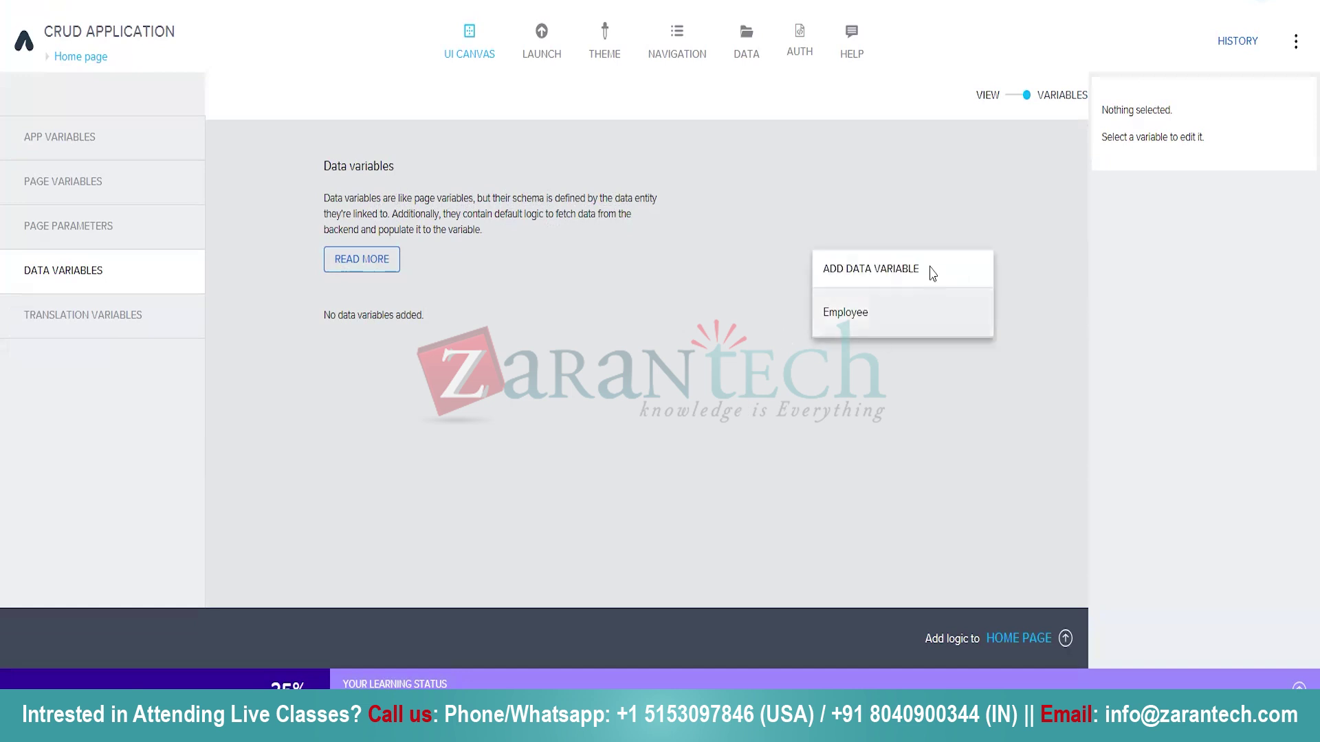
Add an Employee data variable named CR of type New data record and save.
left_click(850, 318)
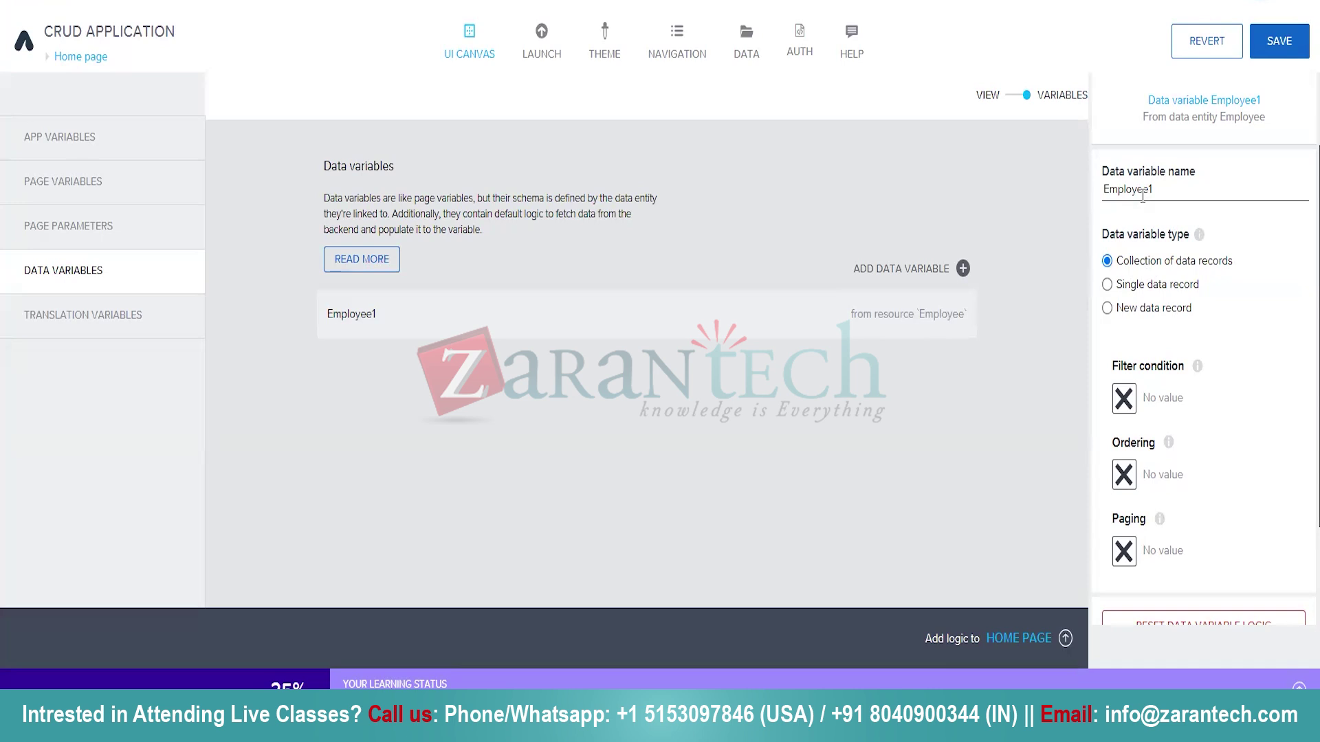
left_click_drag(1163, 185, 1088, 193)
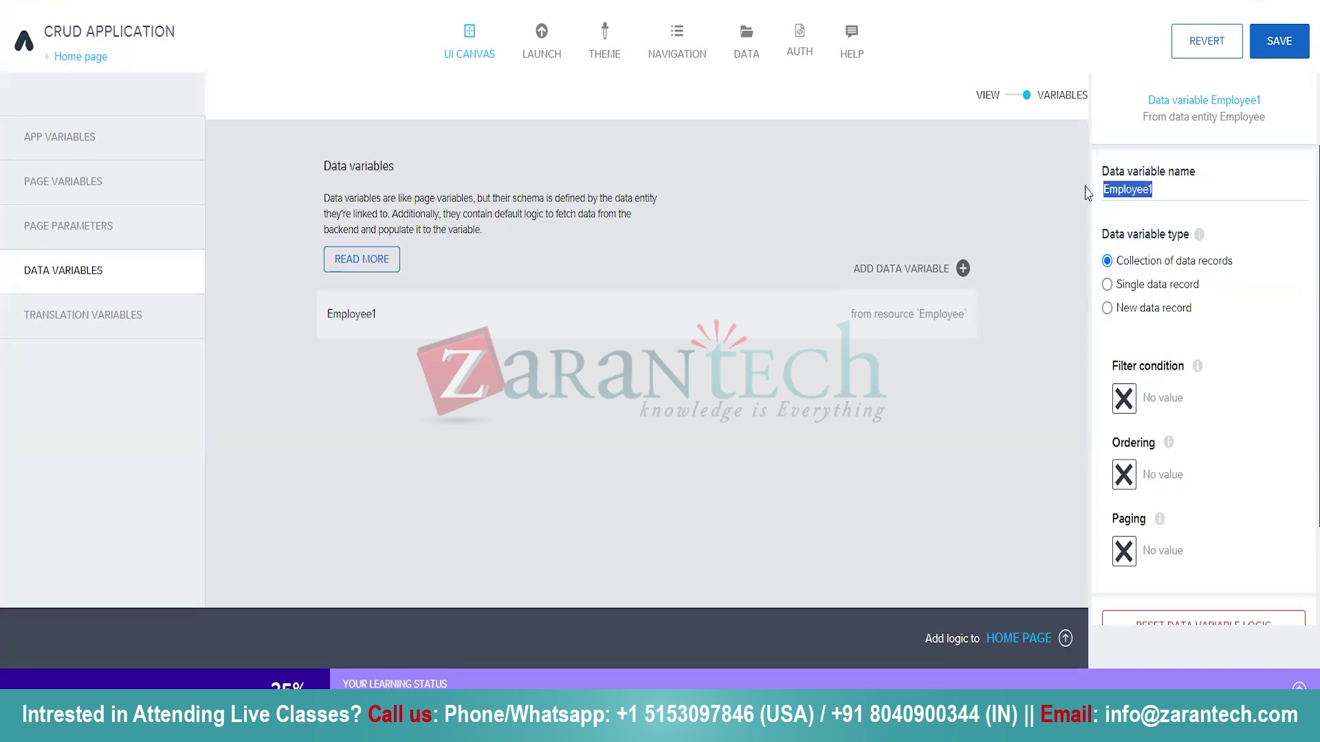
type("C")
type("r")
type("R")
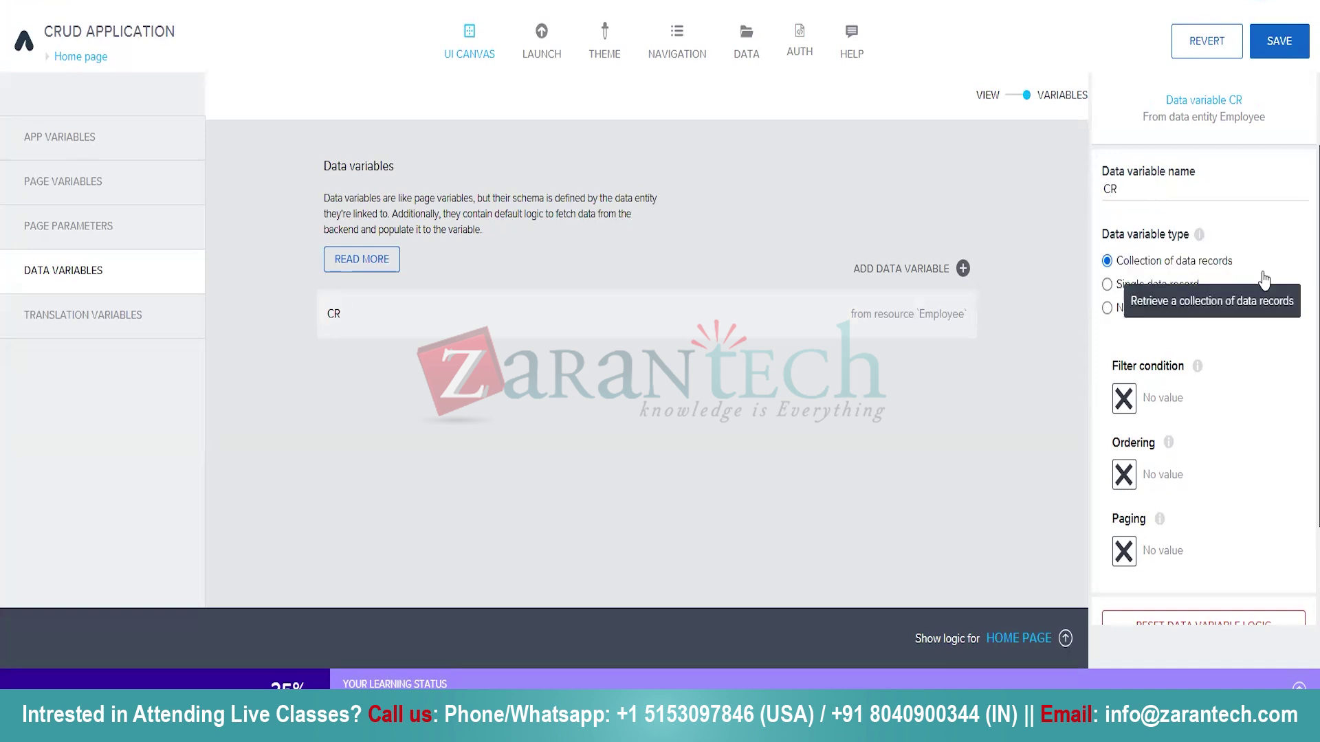
left_click(1108, 308)
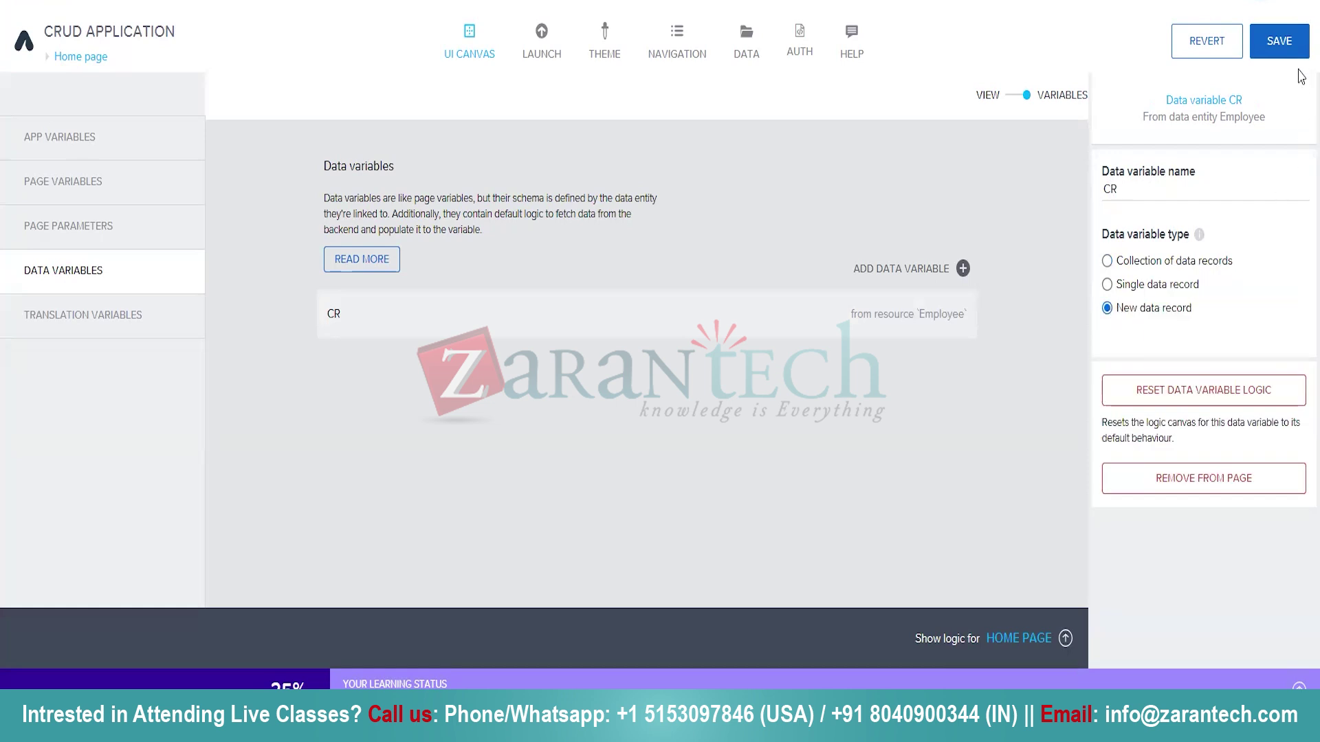
left_click(1288, 44)
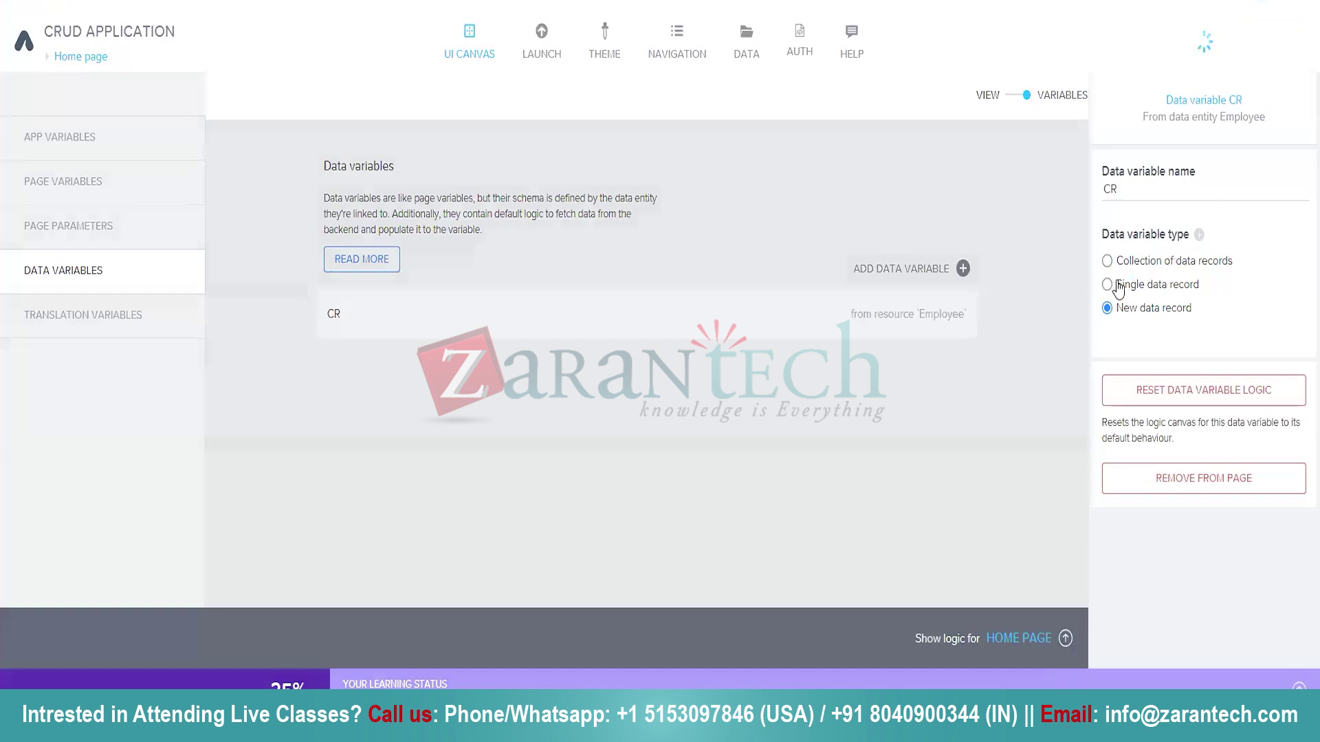
left_click(962, 269)
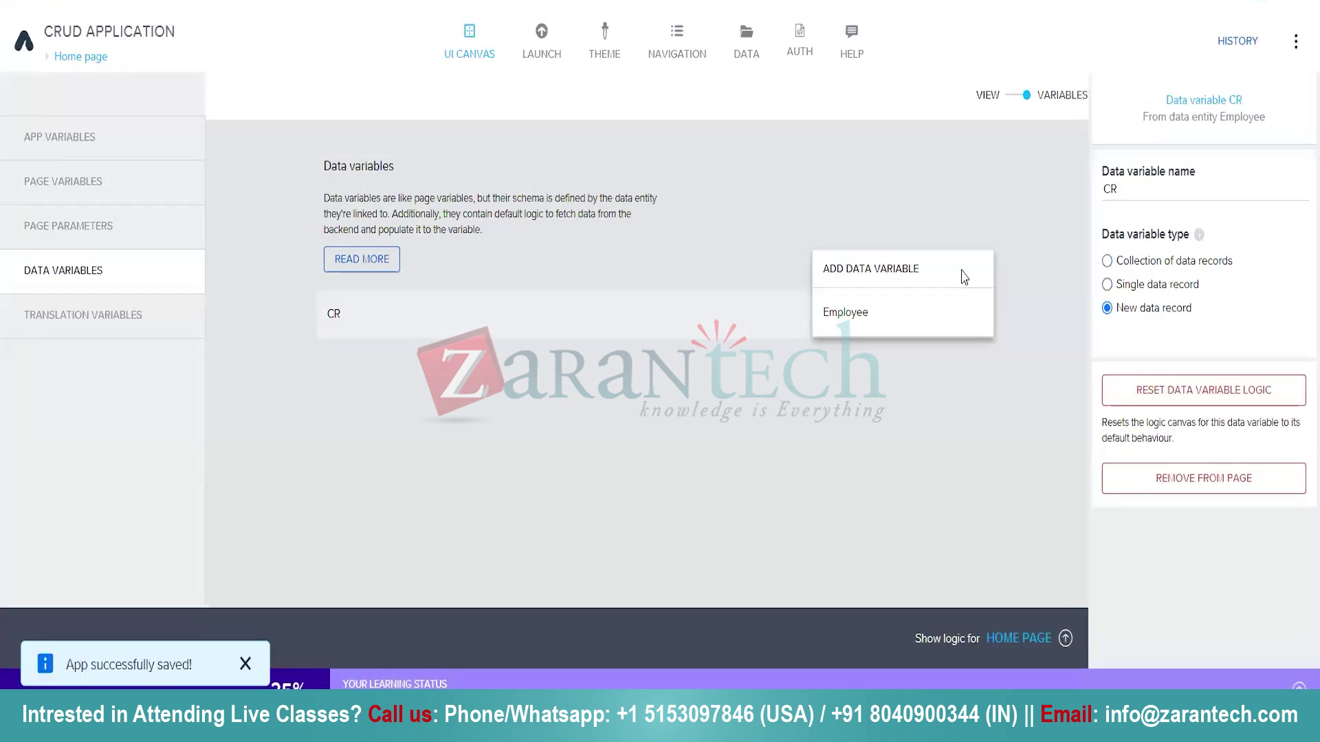
Add a second Employee data variable, GR, holding a collection of records, and save.
left_click(900, 313)
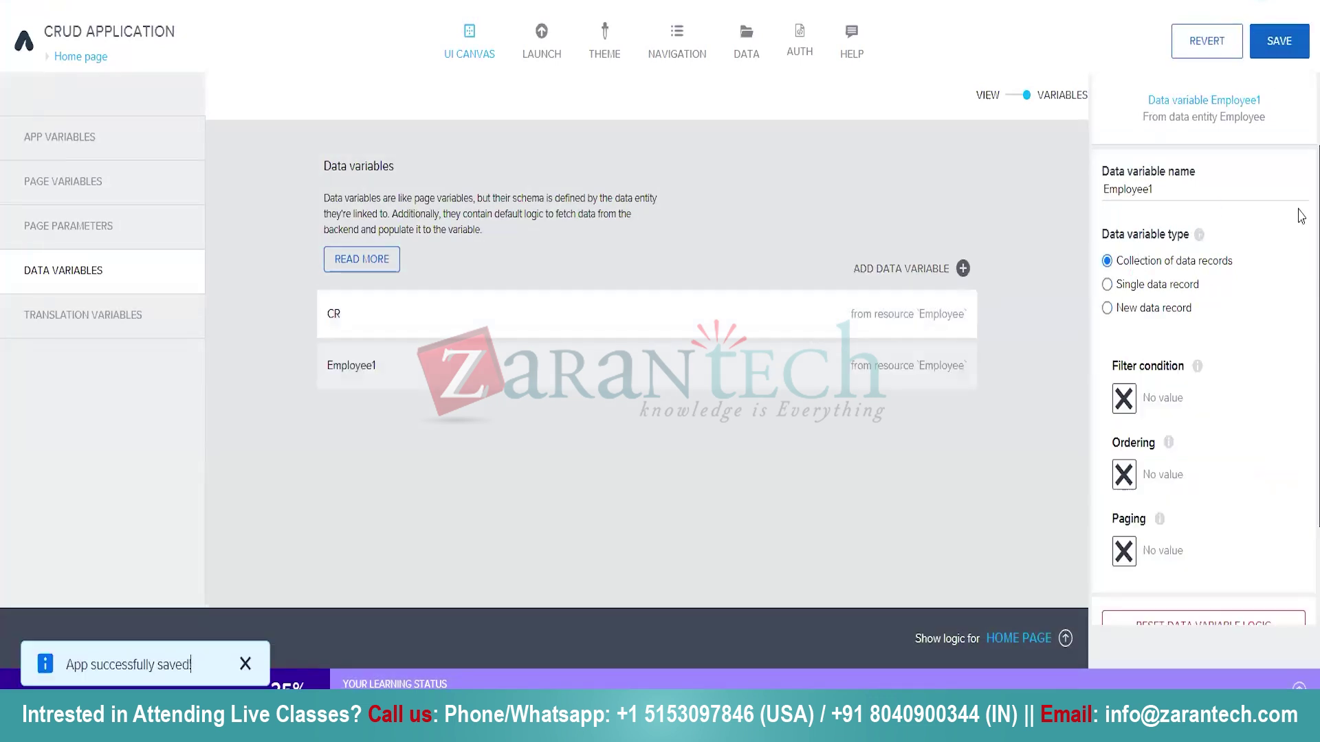
left_click_drag(1162, 184, 1023, 194)
type("Gr")
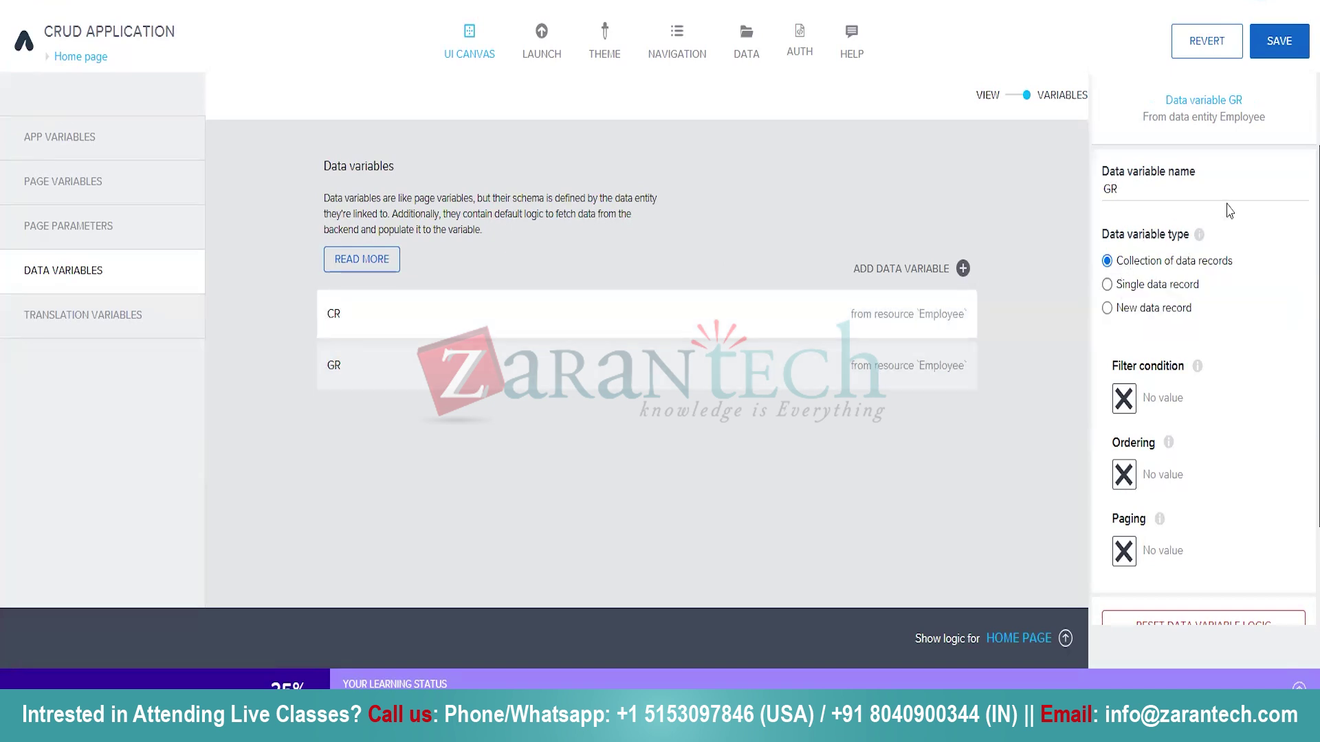
mouse_move(1168, 446)
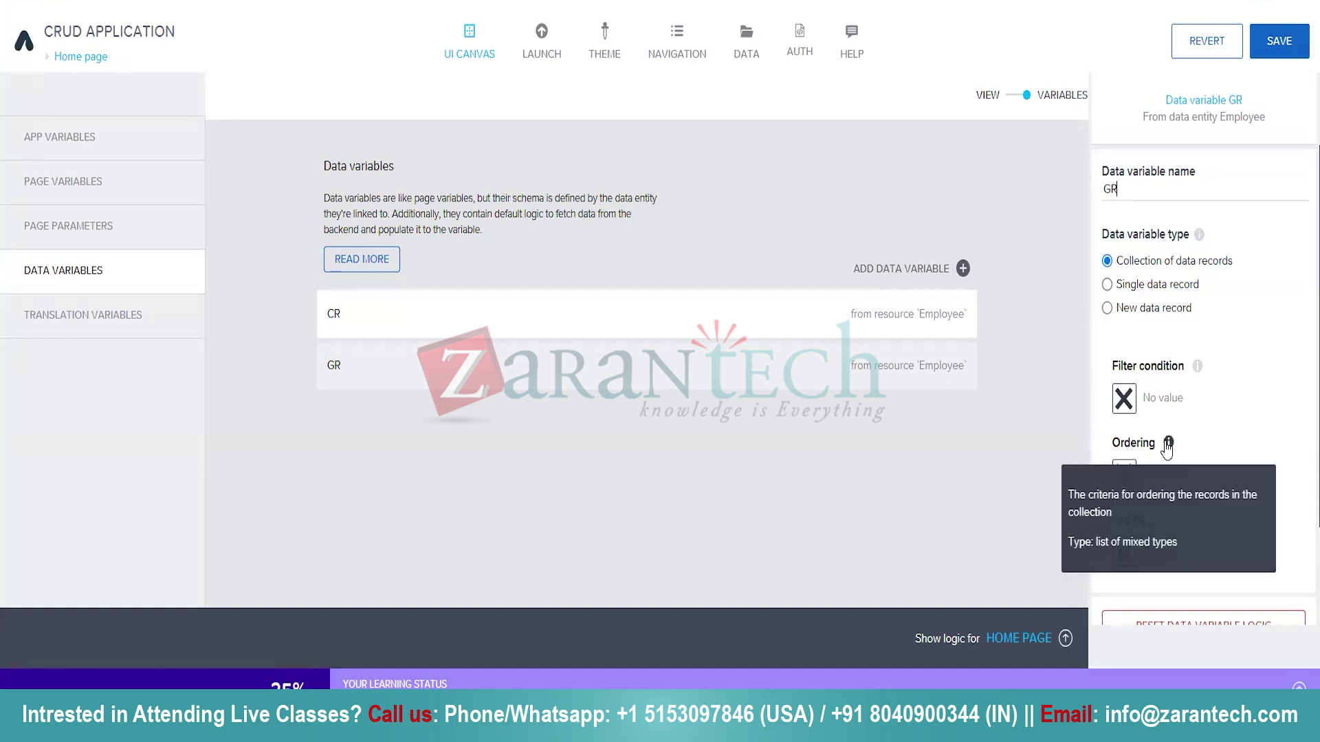
scroll(1234, 525, "down", 1)
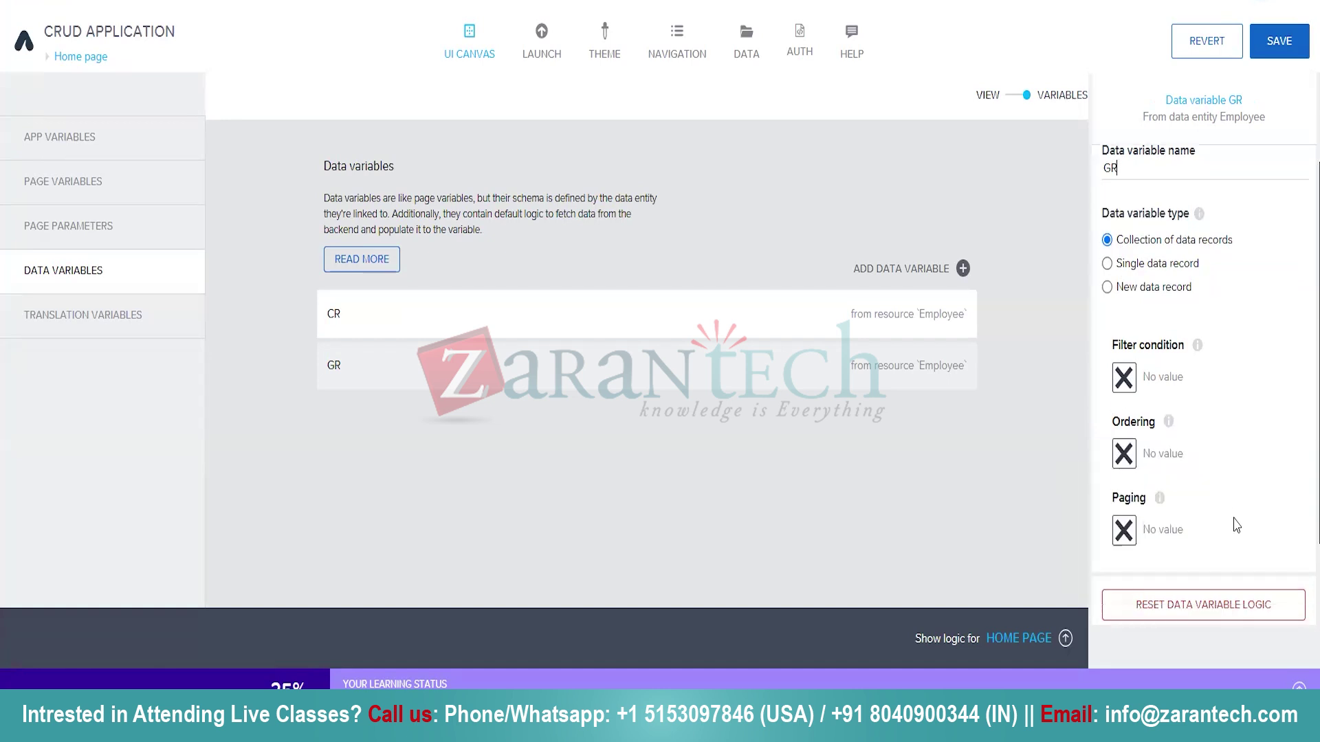
scroll(1237, 525, "up", 1)
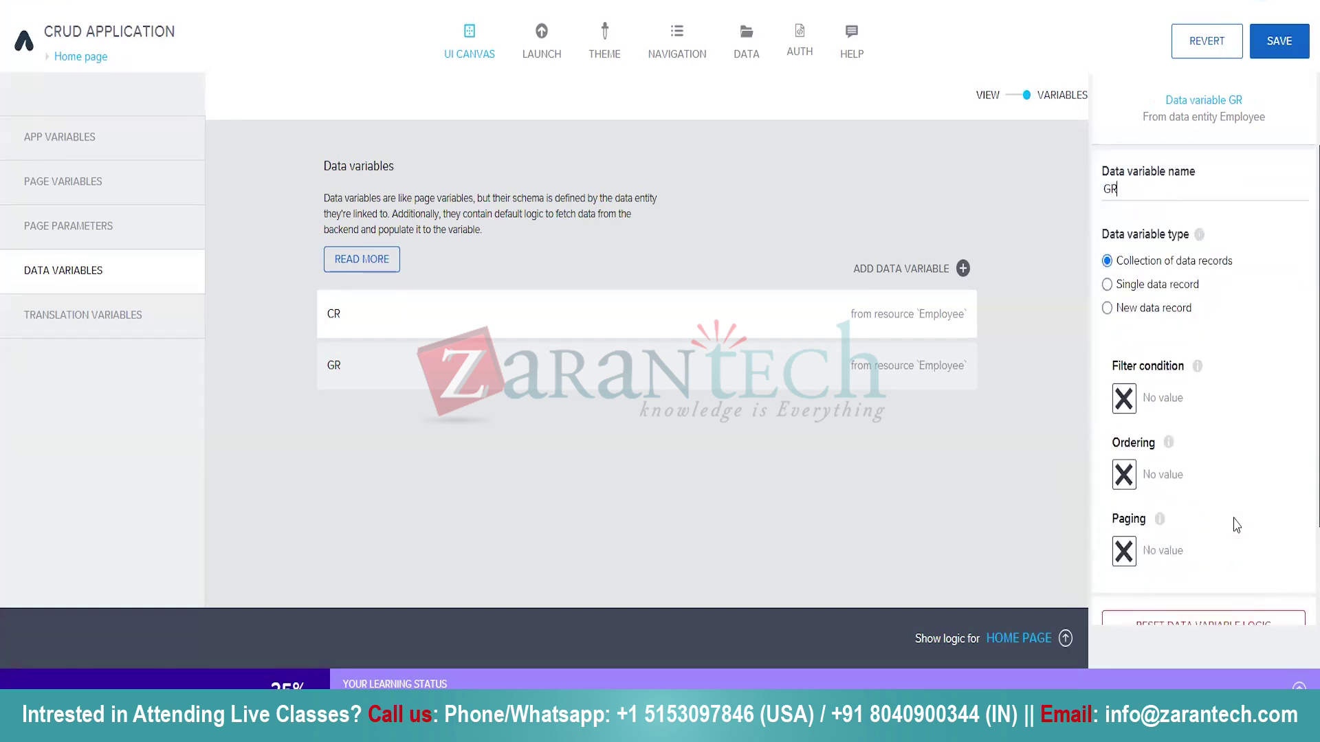
left_click(1296, 51)
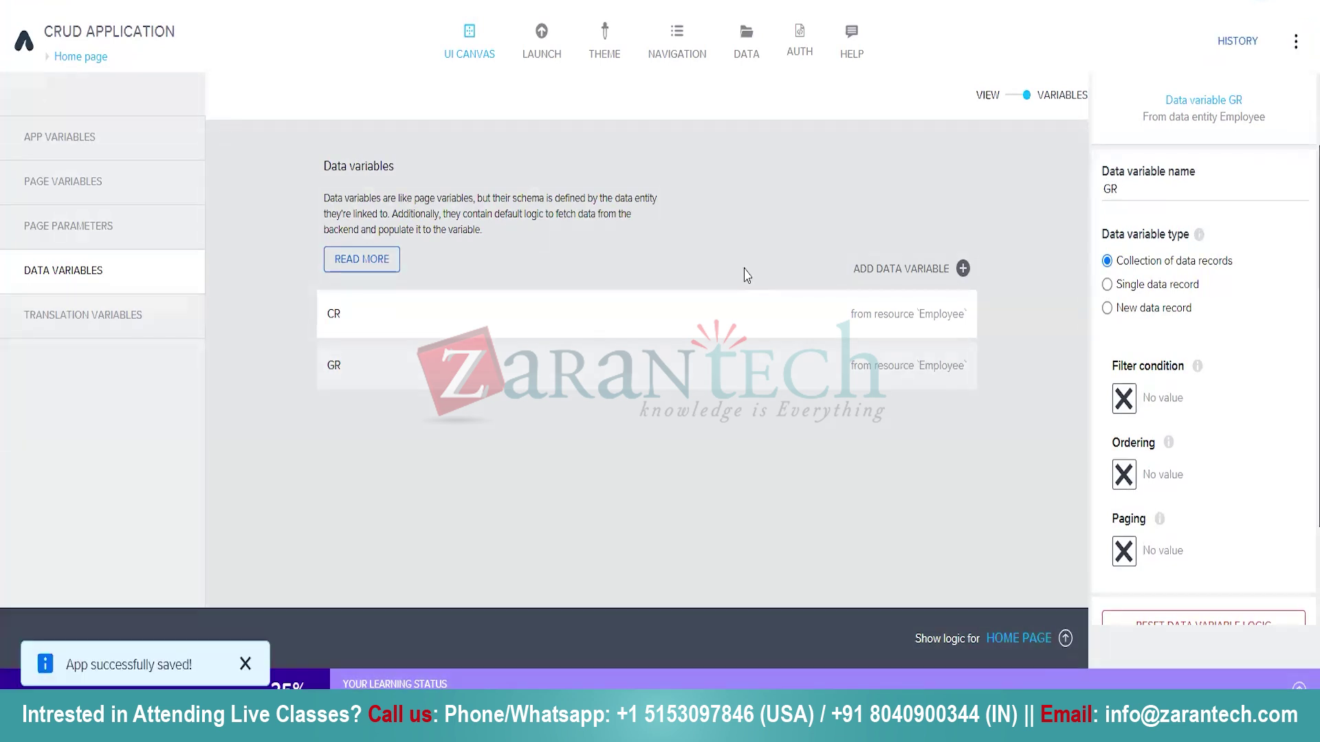
Switch back to the layout view and select the Name input field.
left_click(1007, 99)
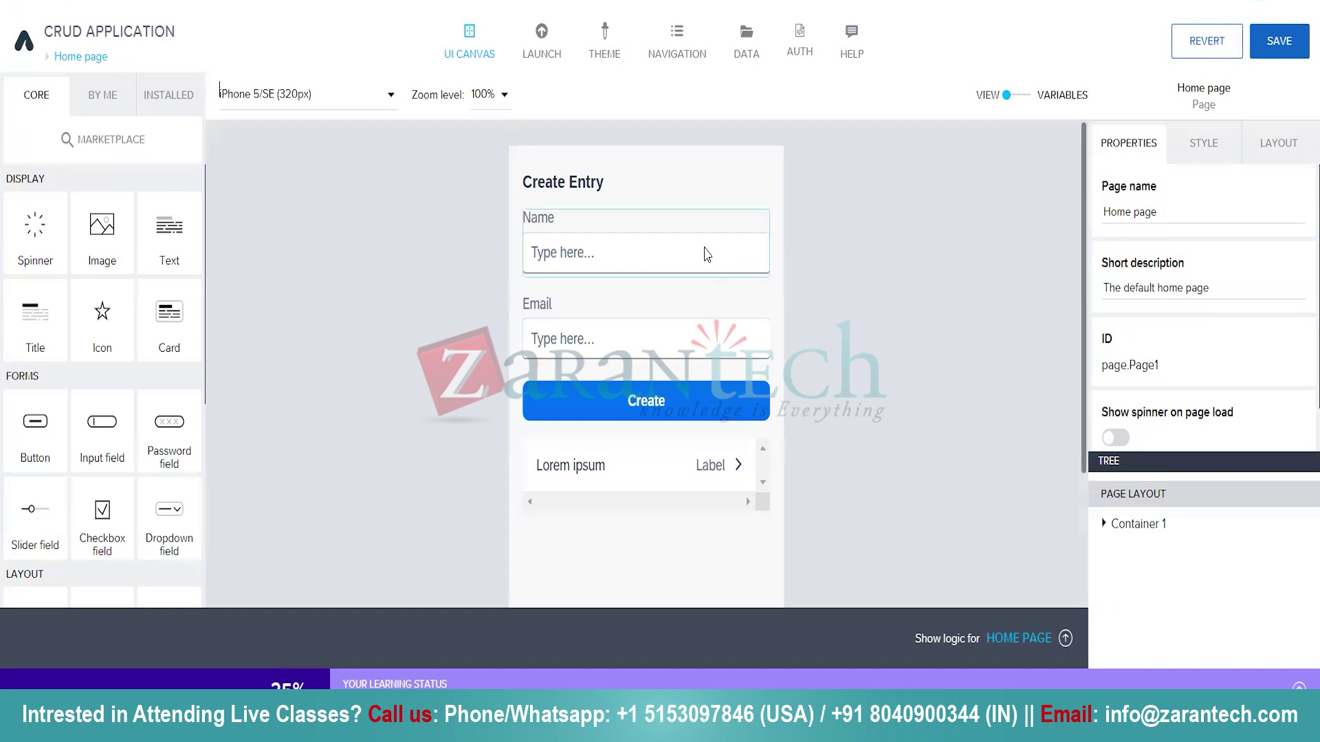
left_click(674, 255)
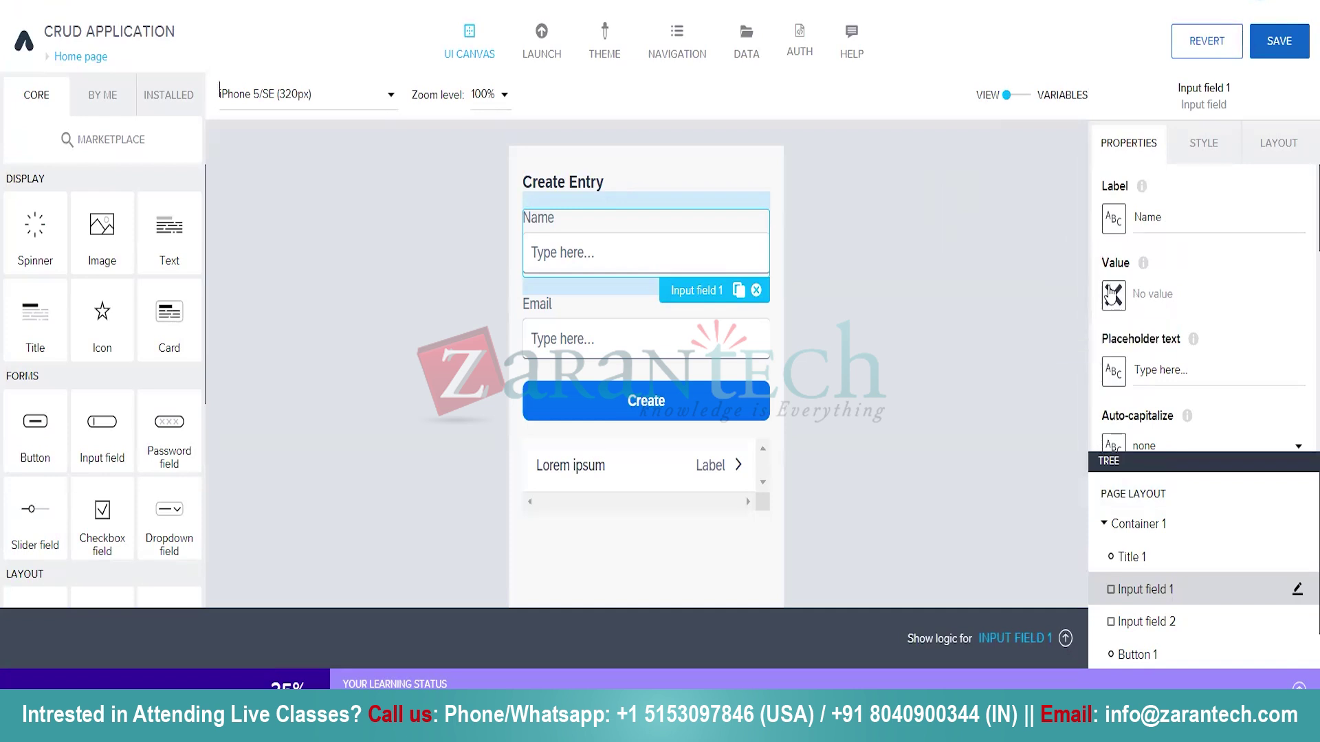
Bind the Name input's Value to the data variable CR.name.
left_click(1114, 296)
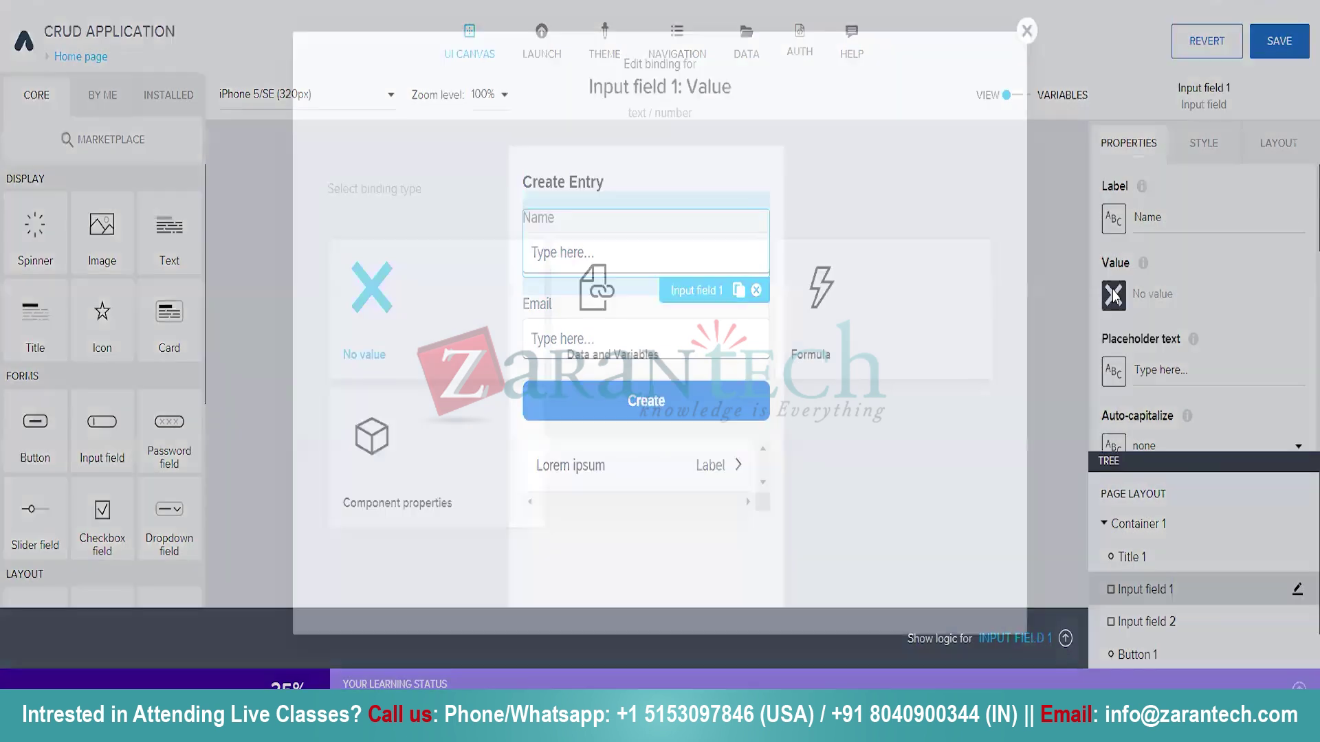
left_click(674, 317)
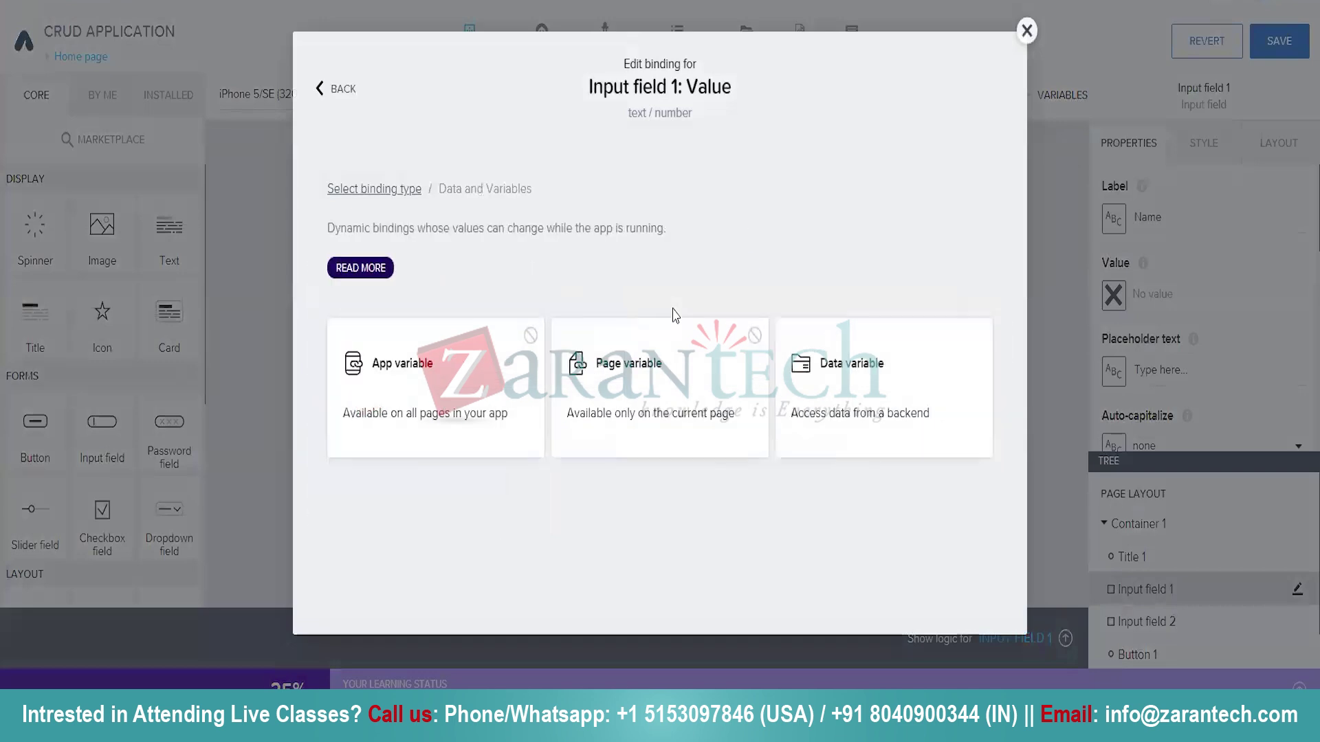
left_click(876, 411)
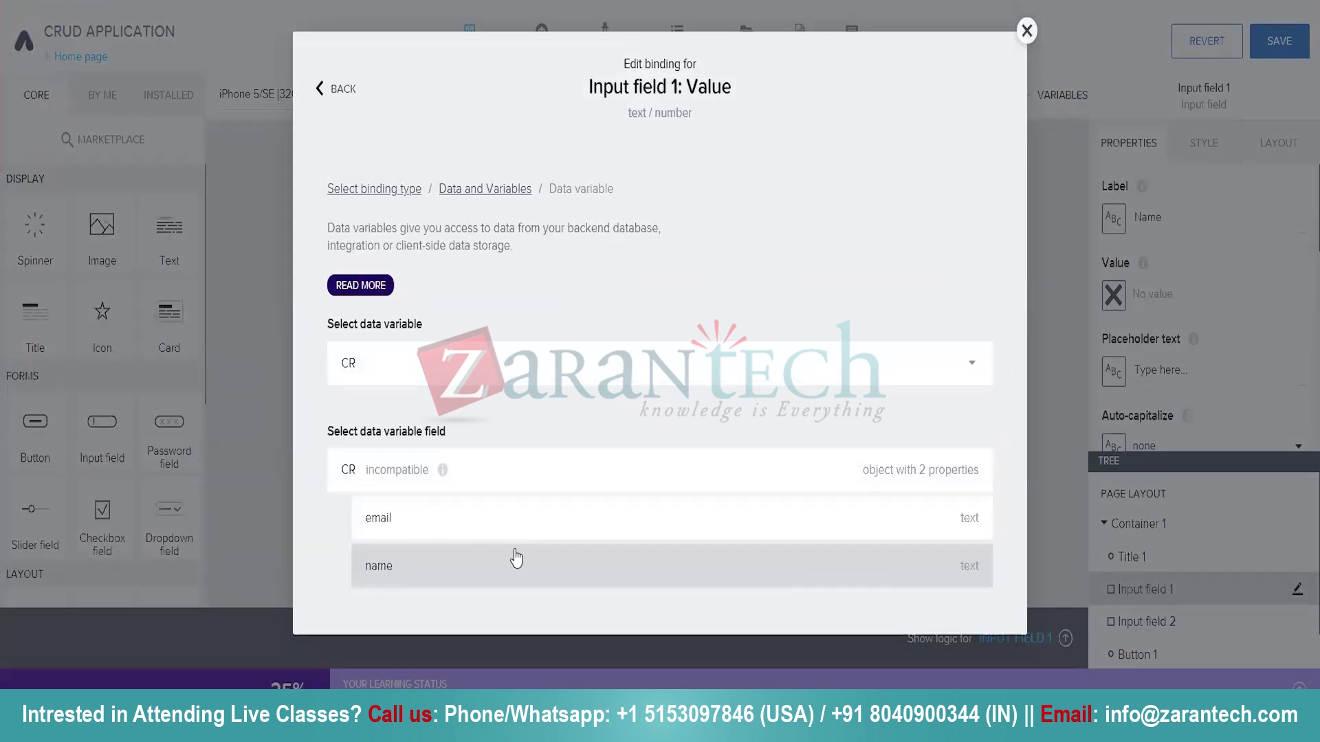
left_click(512, 554)
scroll(827, 414, "down", 2)
left_click(947, 596)
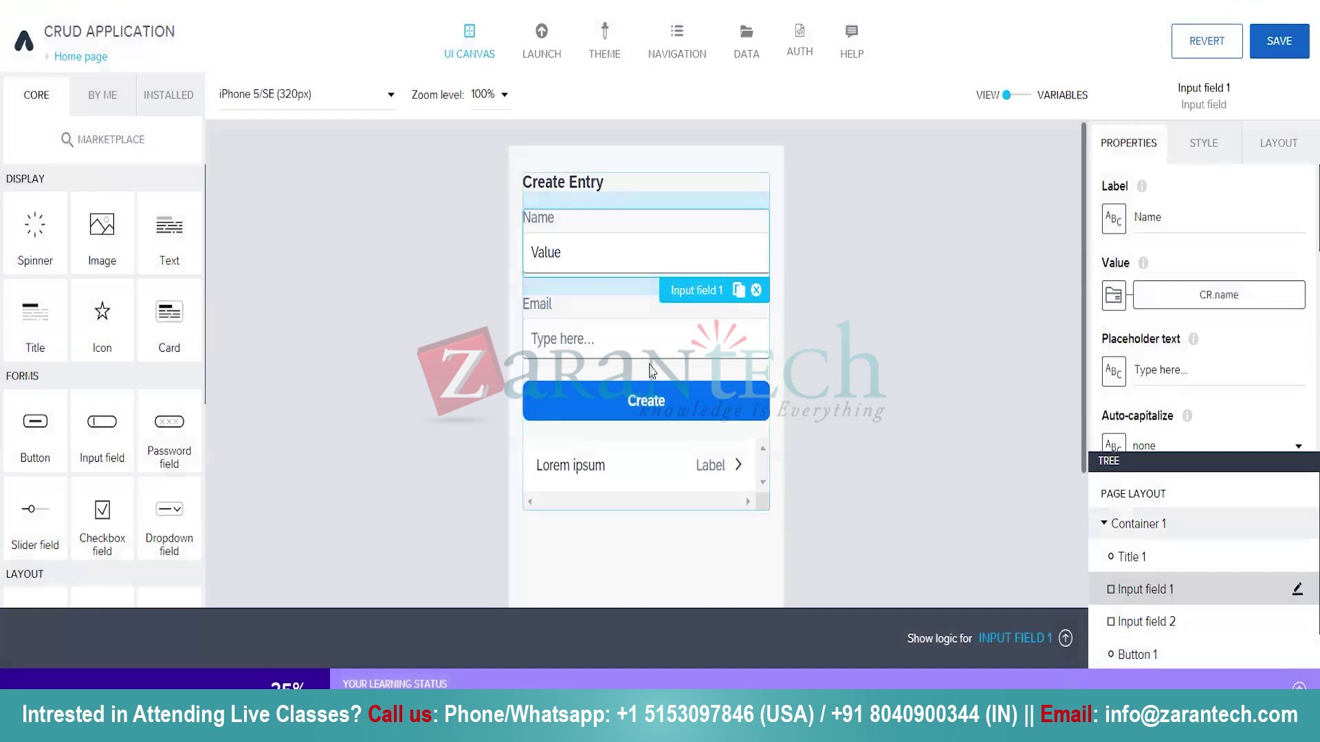
left_click(608, 334)
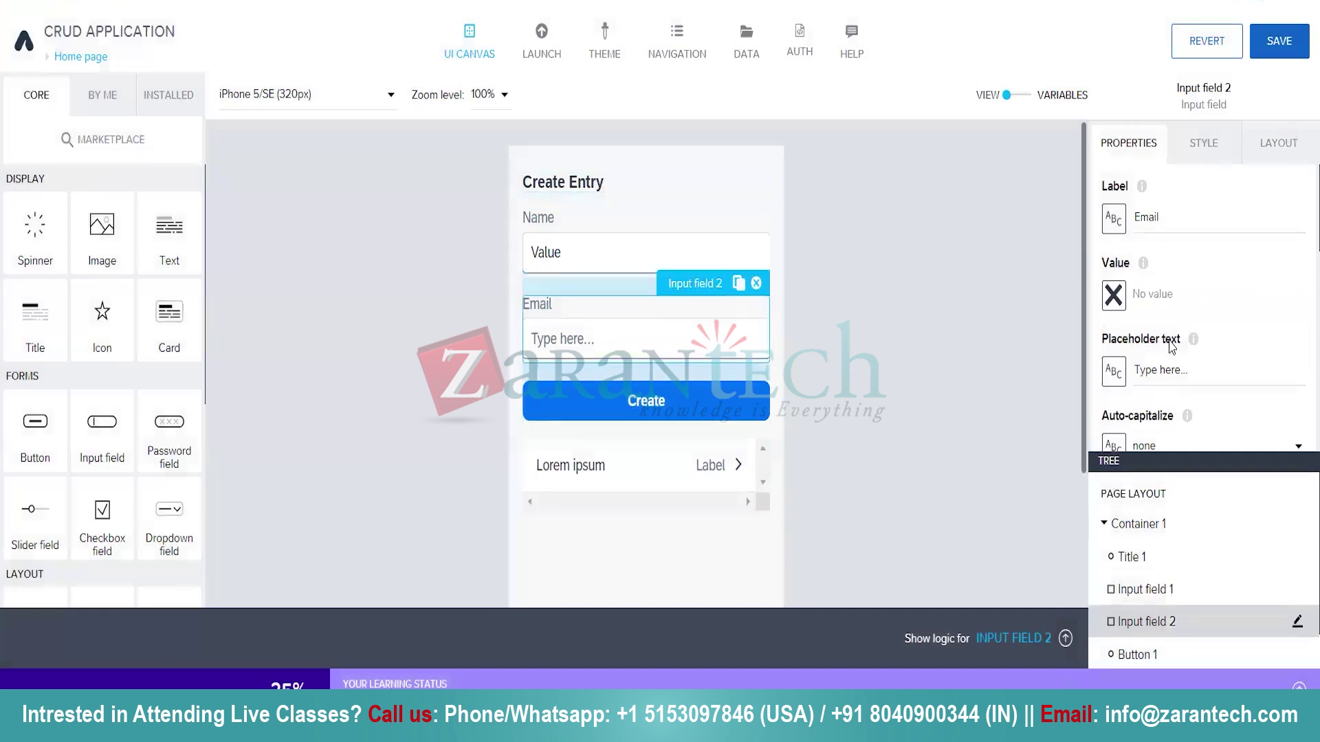
Bind Input field 2's value to the CR.email data variable, save the app, and select the Create button.
left_click(1114, 294)
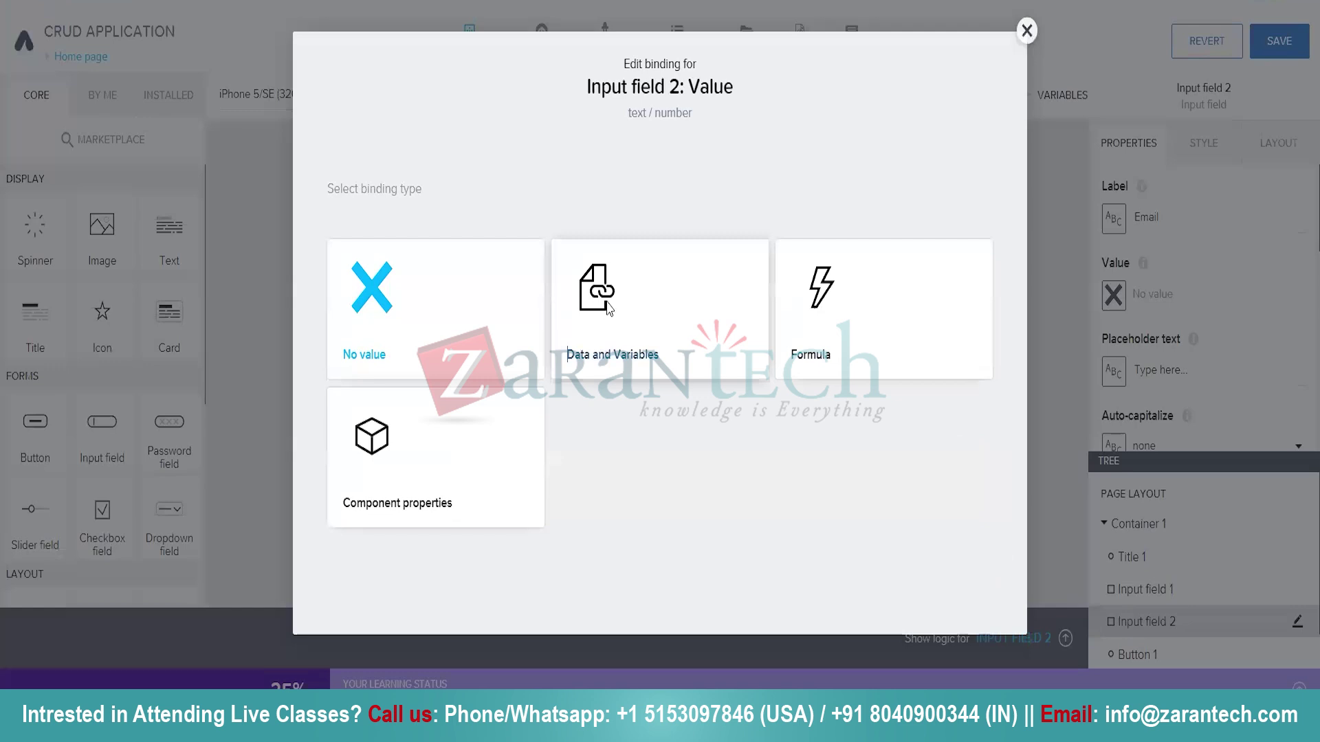
left_click(606, 308)
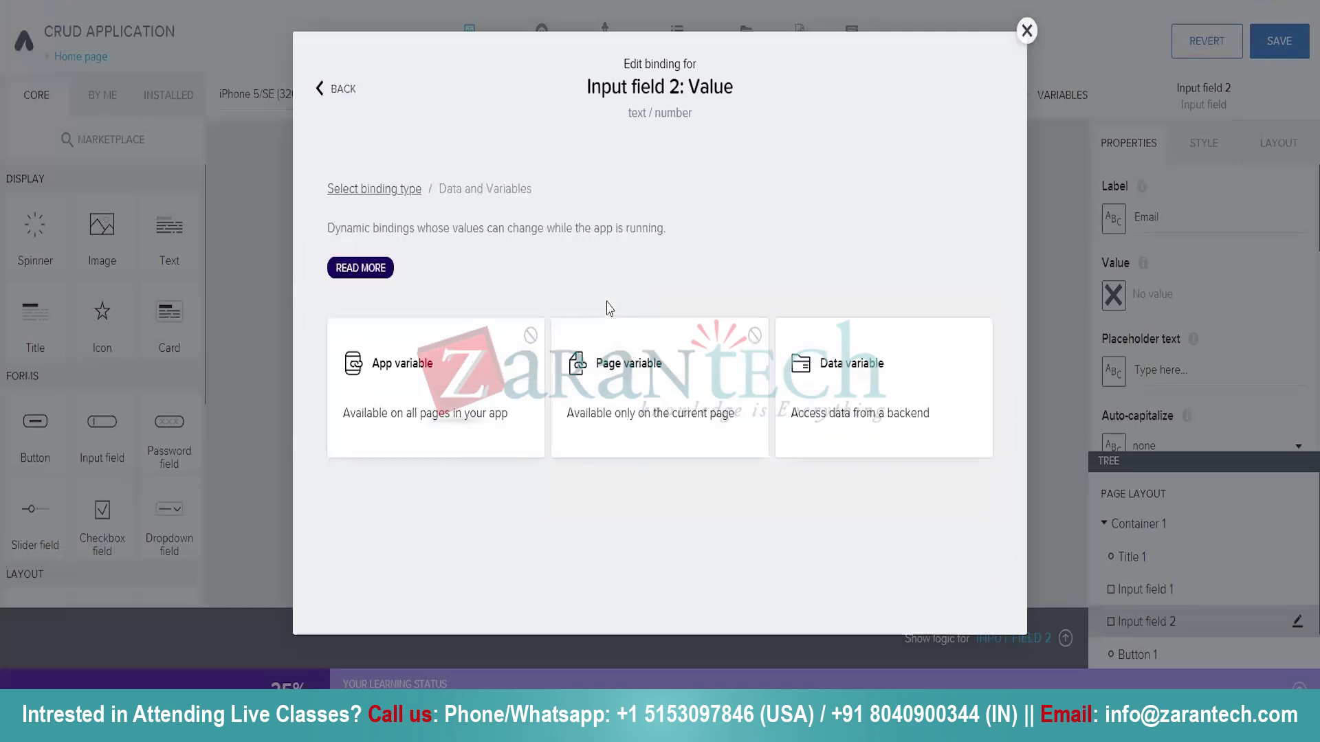
left_click(863, 361)
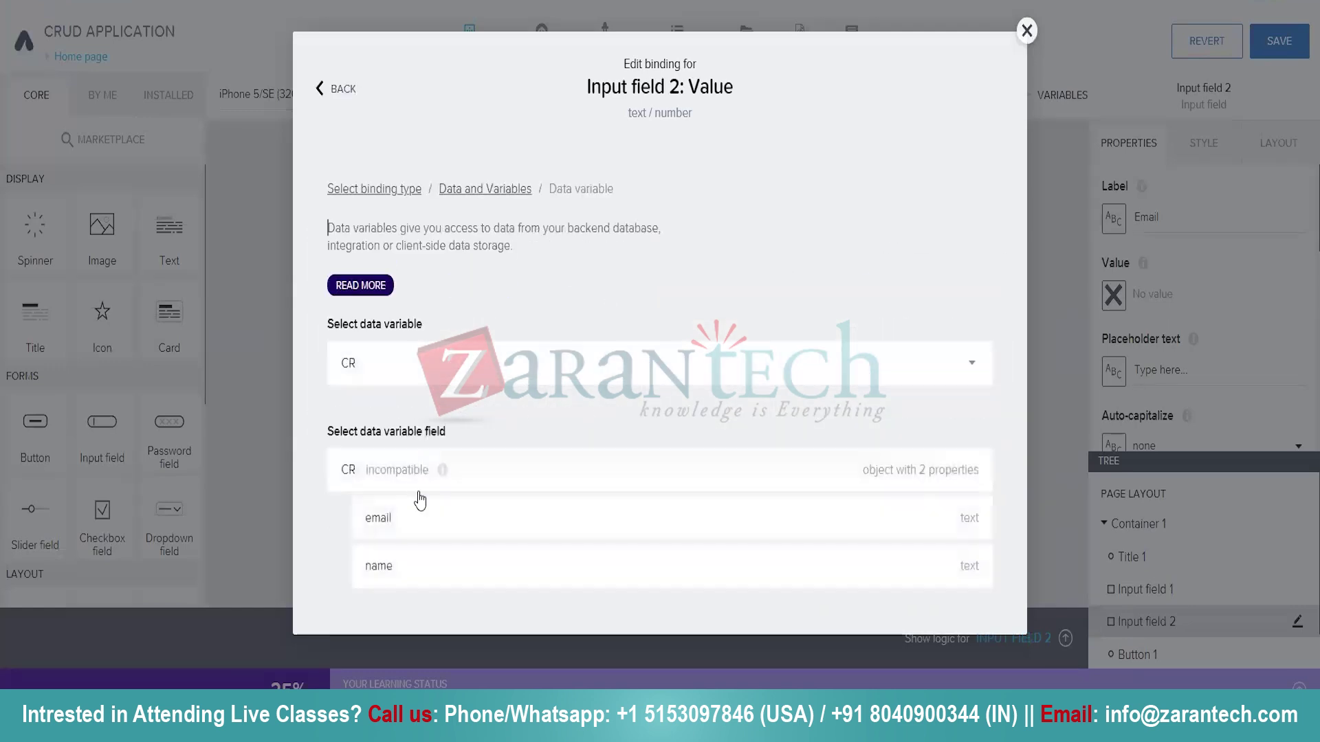
left_click(473, 521)
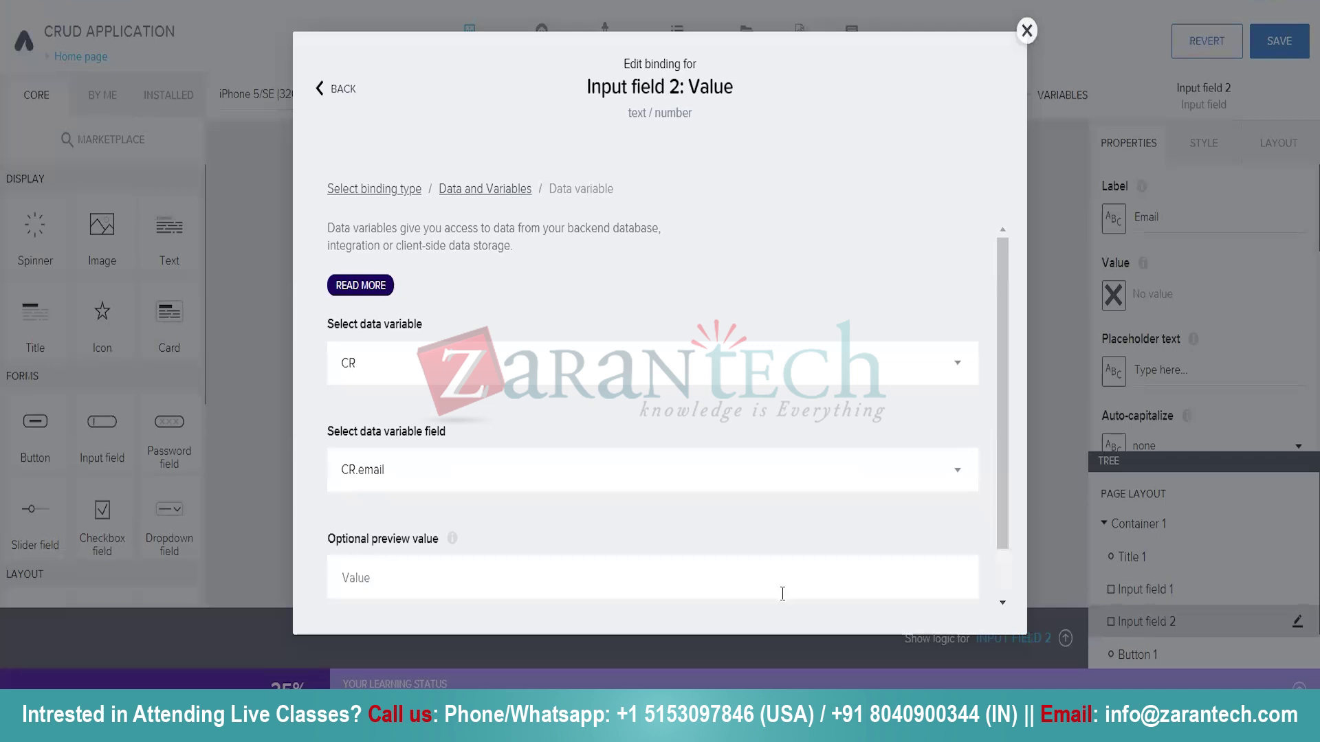
scroll(825, 592, "down", 1)
left_click(951, 595)
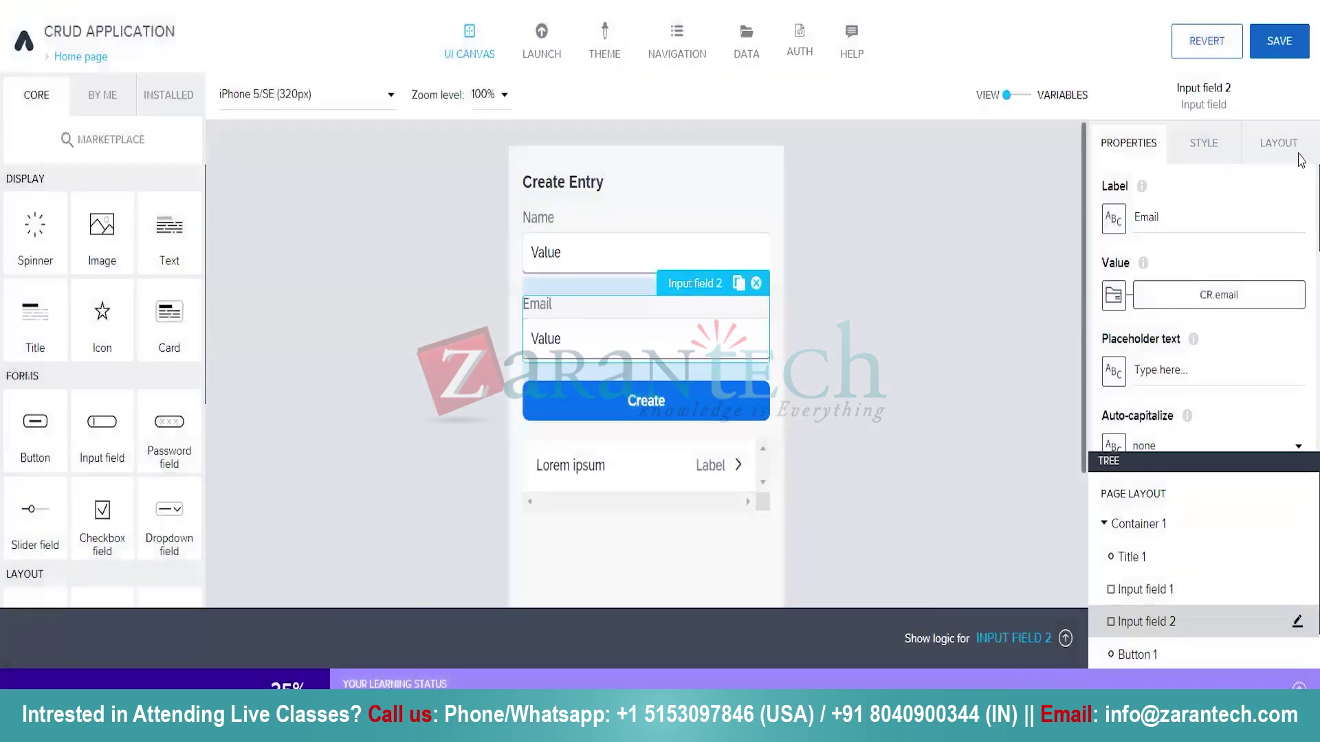
left_click(1302, 52)
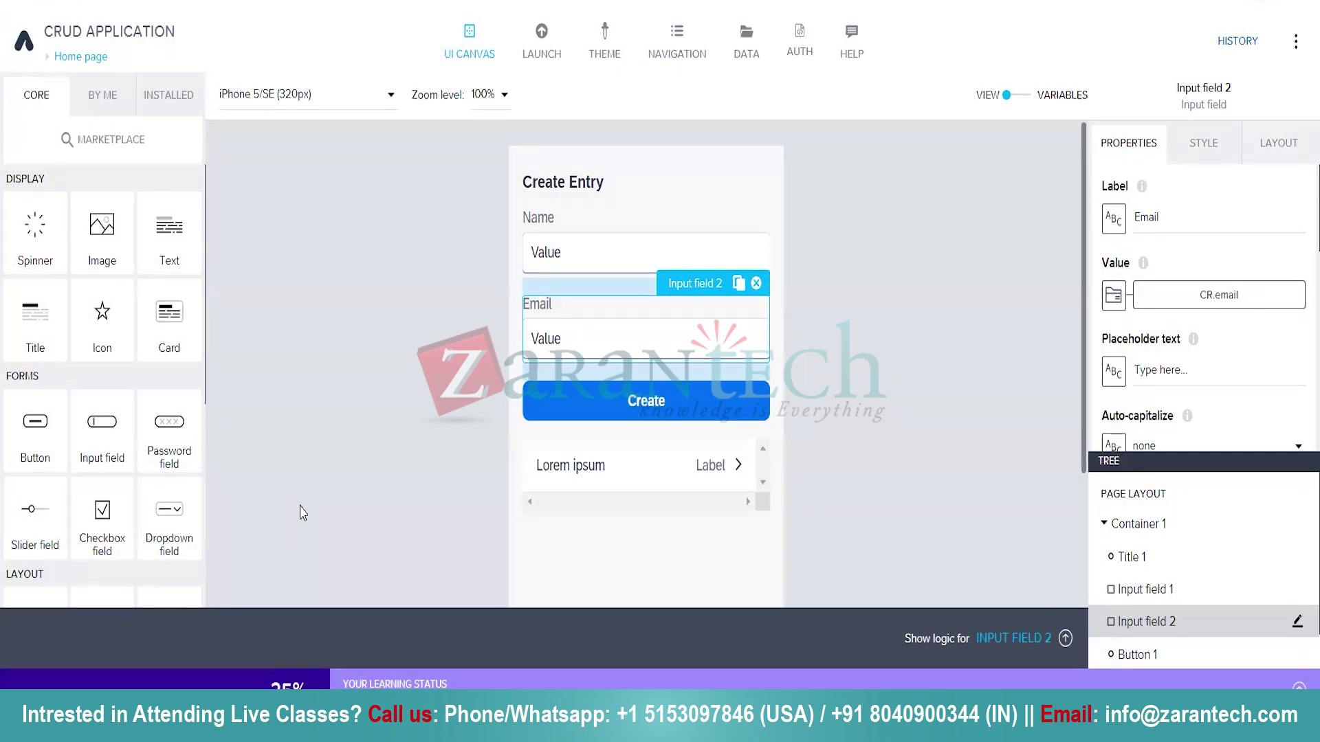
left_click(665, 402)
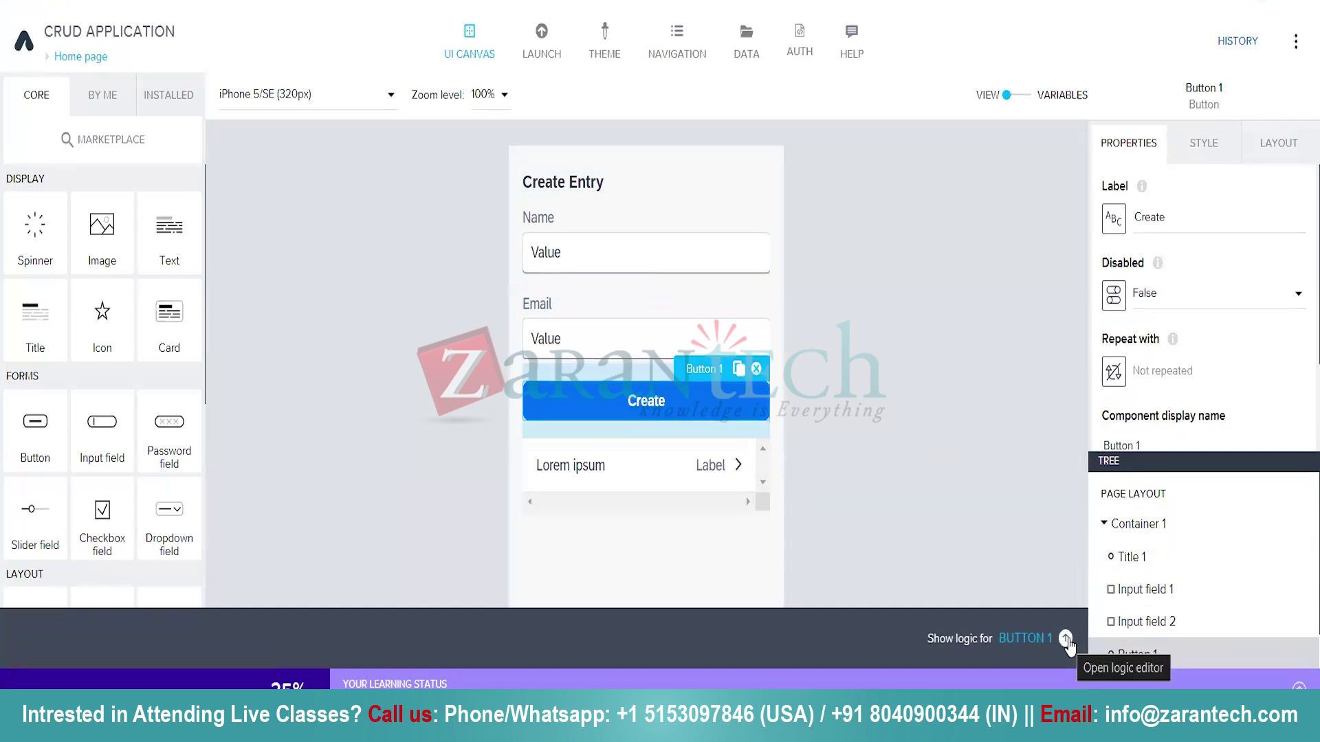
Add a Create record node to Button 1's logic and wire Component tap to it.
left_click(1066, 640)
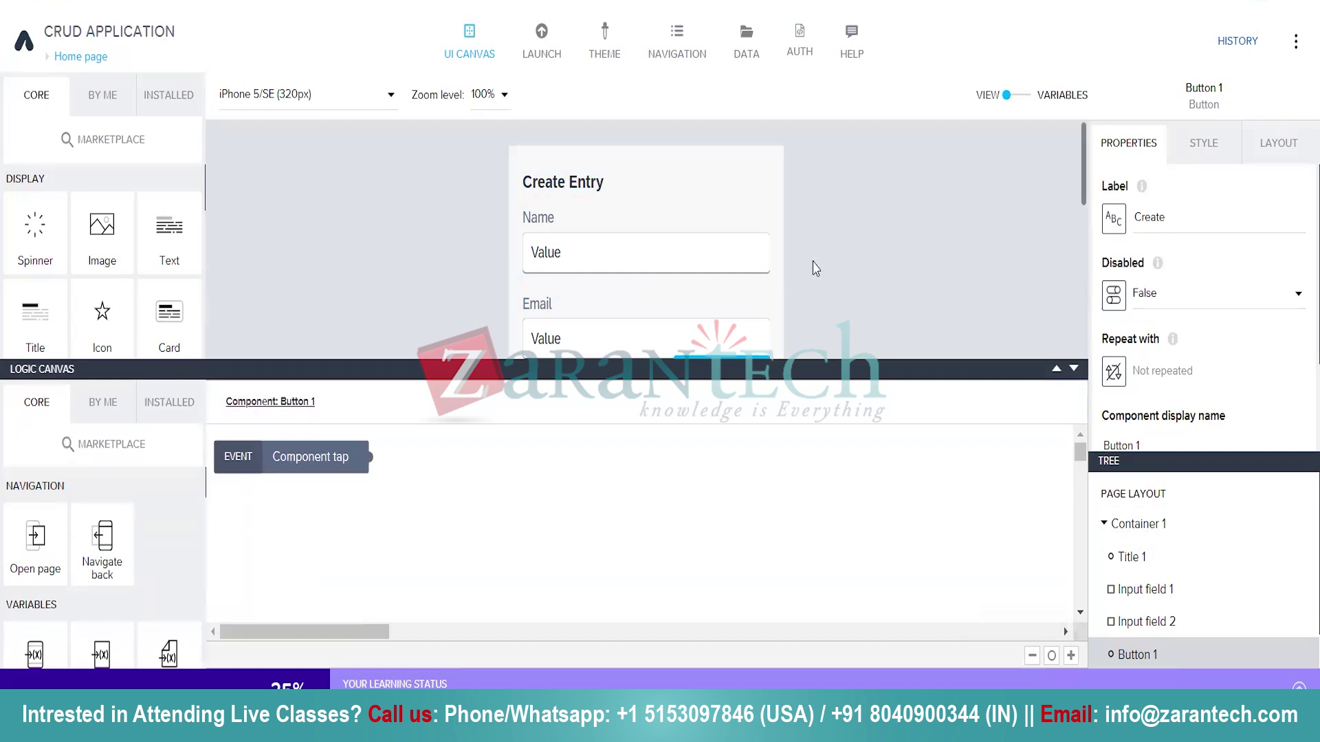
scroll(813, 268, "down", 2)
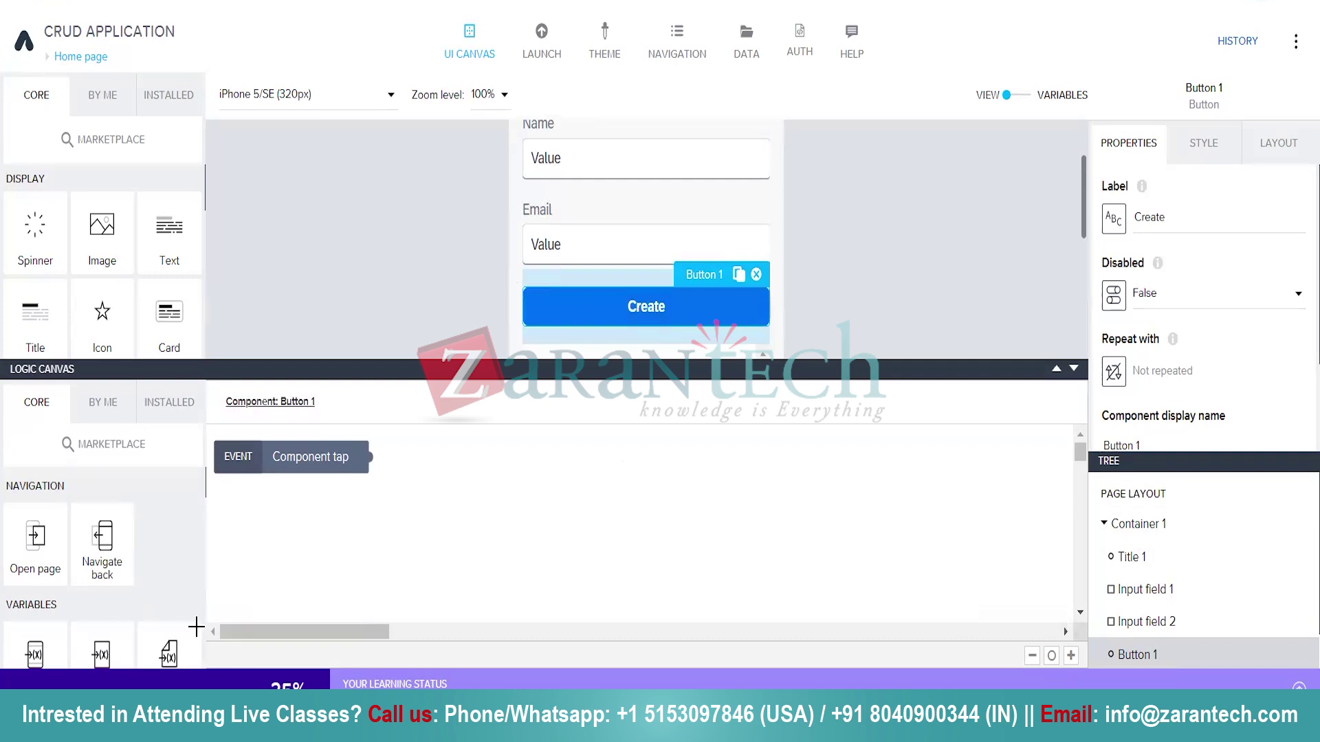
scroll(167, 570, "down", 3)
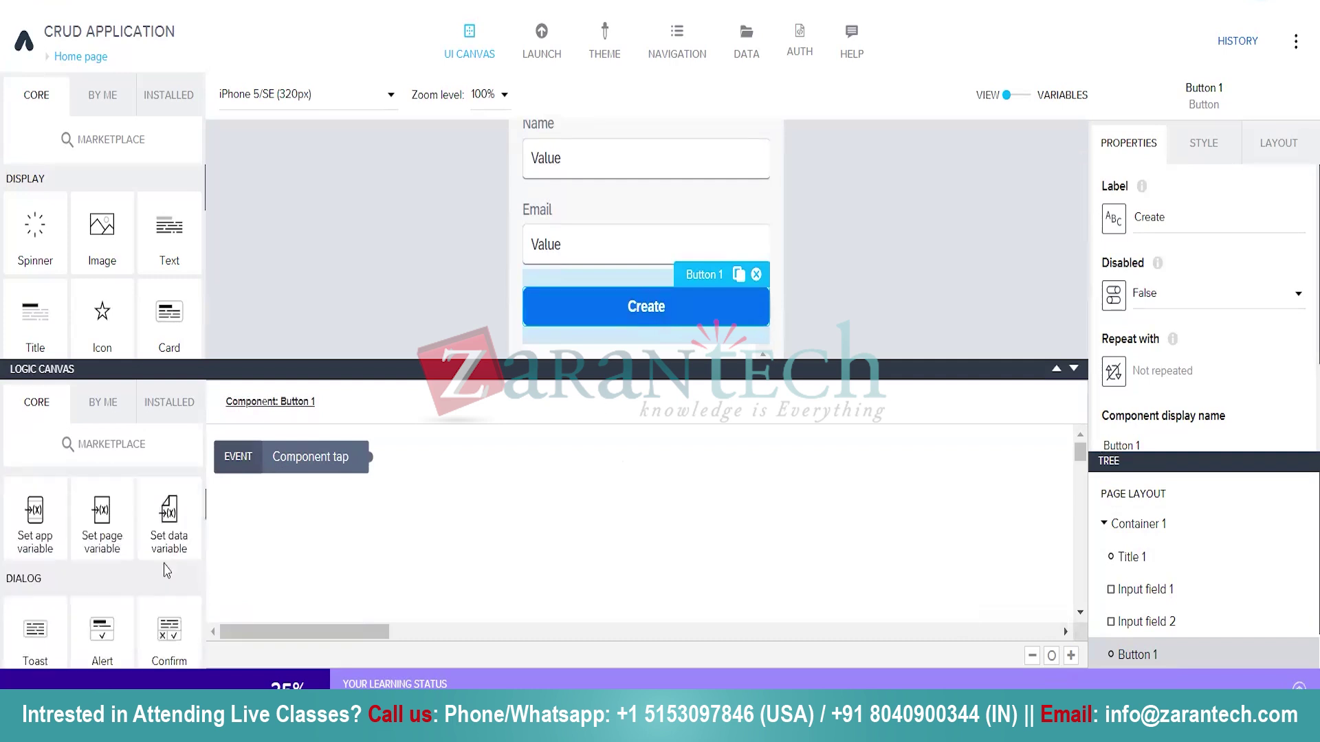
scroll(164, 561, "down", 5)
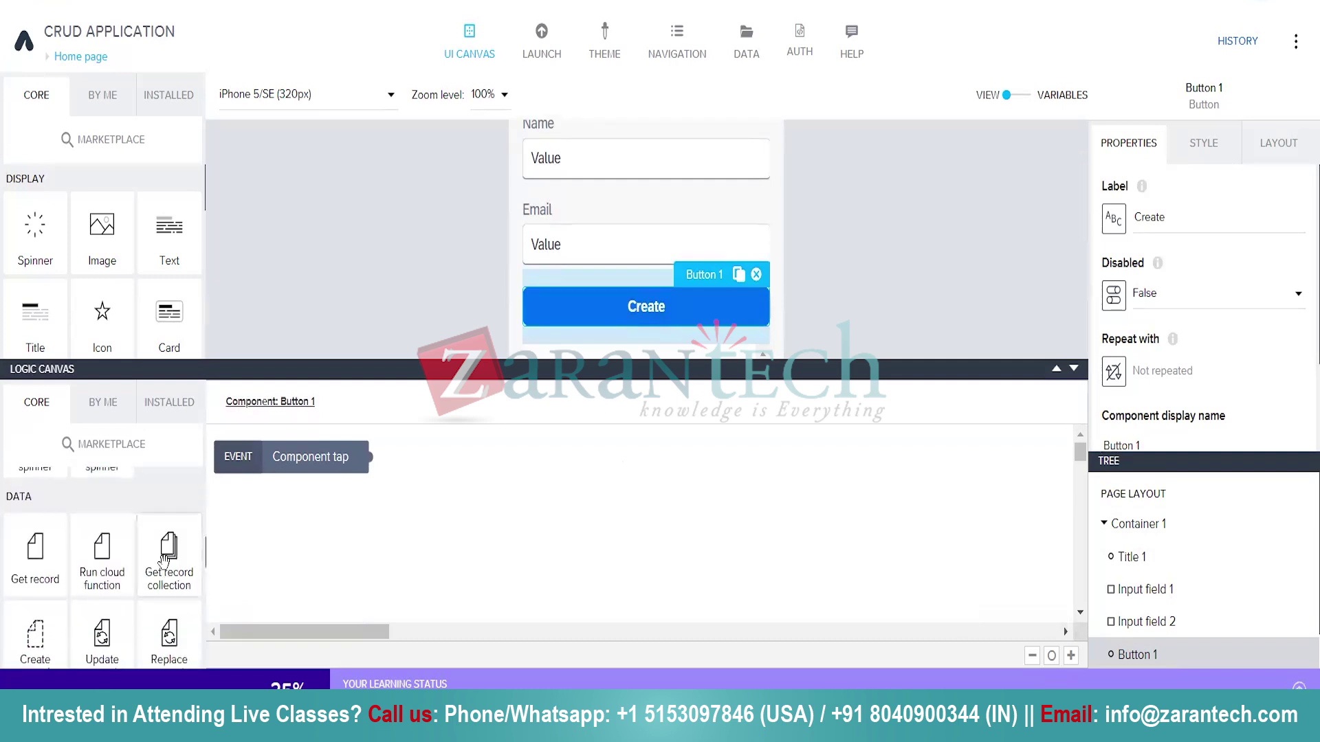
scroll(163, 558, "down", 1)
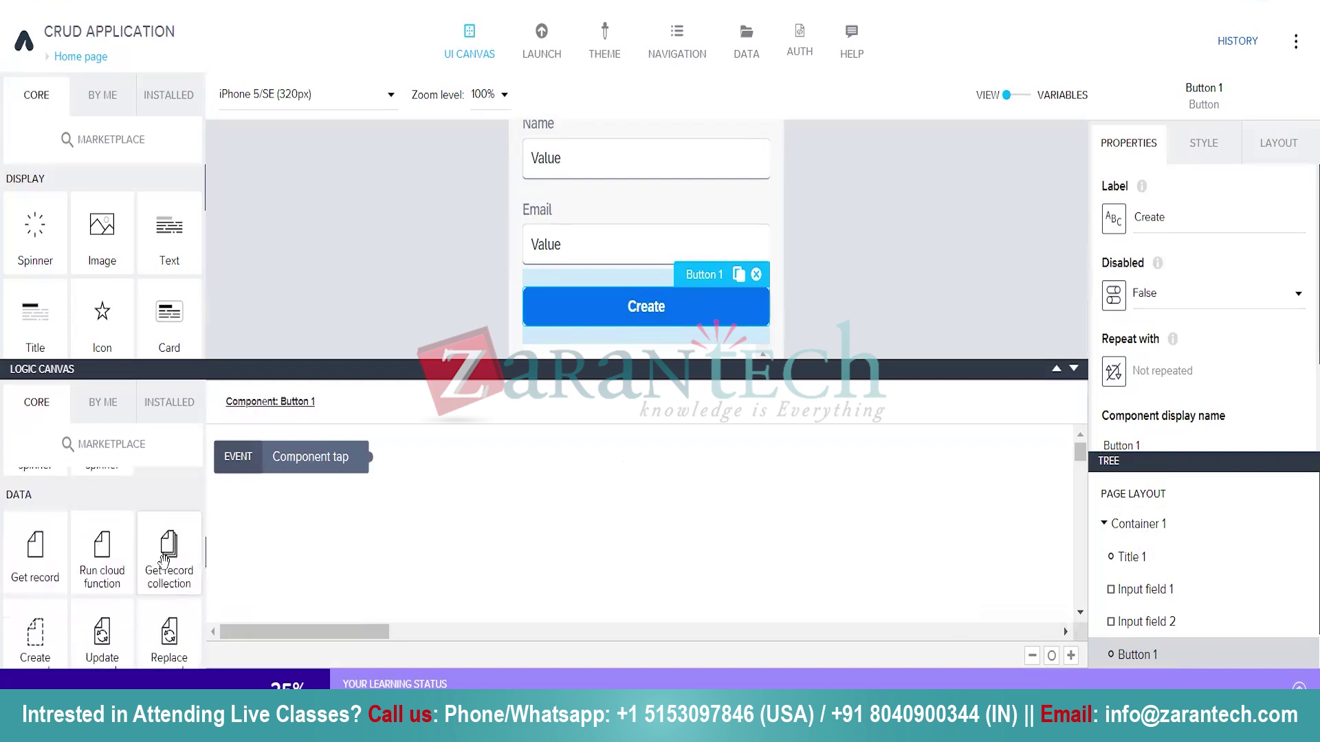
scroll(128, 542, "down", 3)
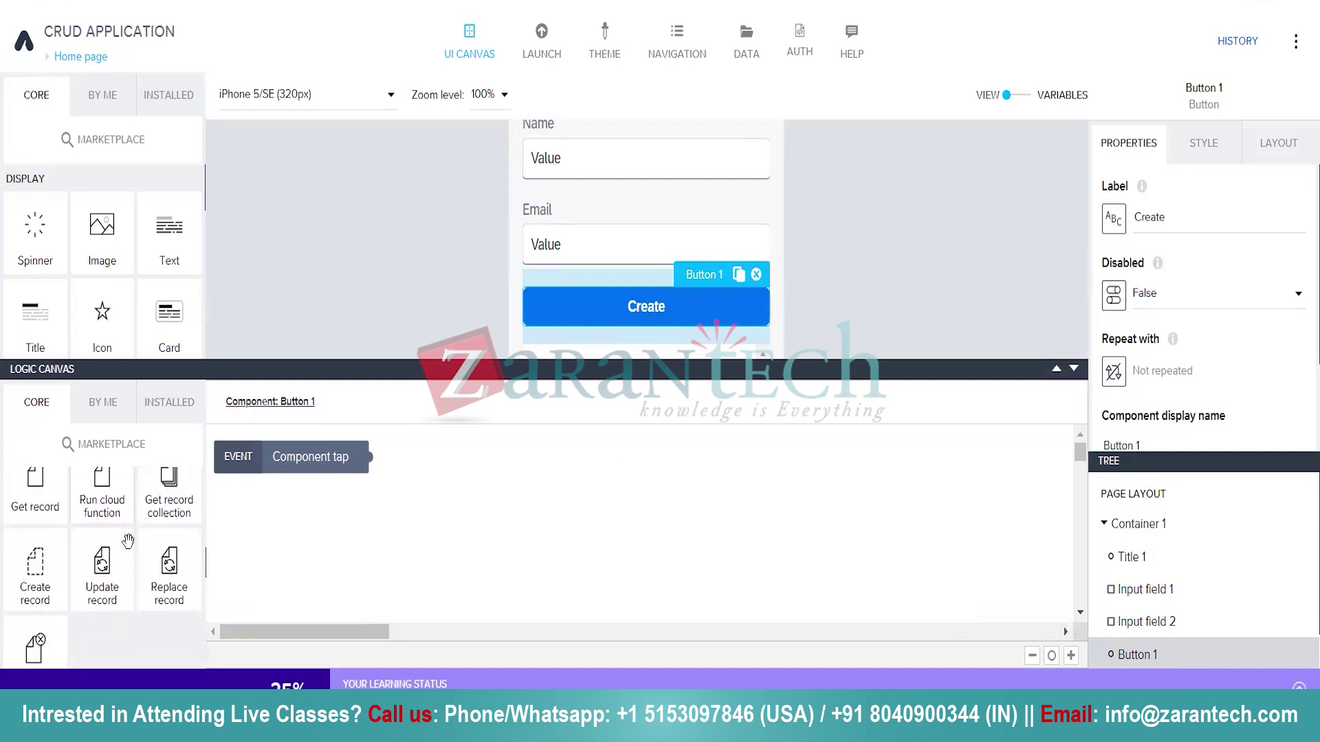
left_click_drag(43, 565, 589, 501)
left_click_drag(398, 457, 492, 512)
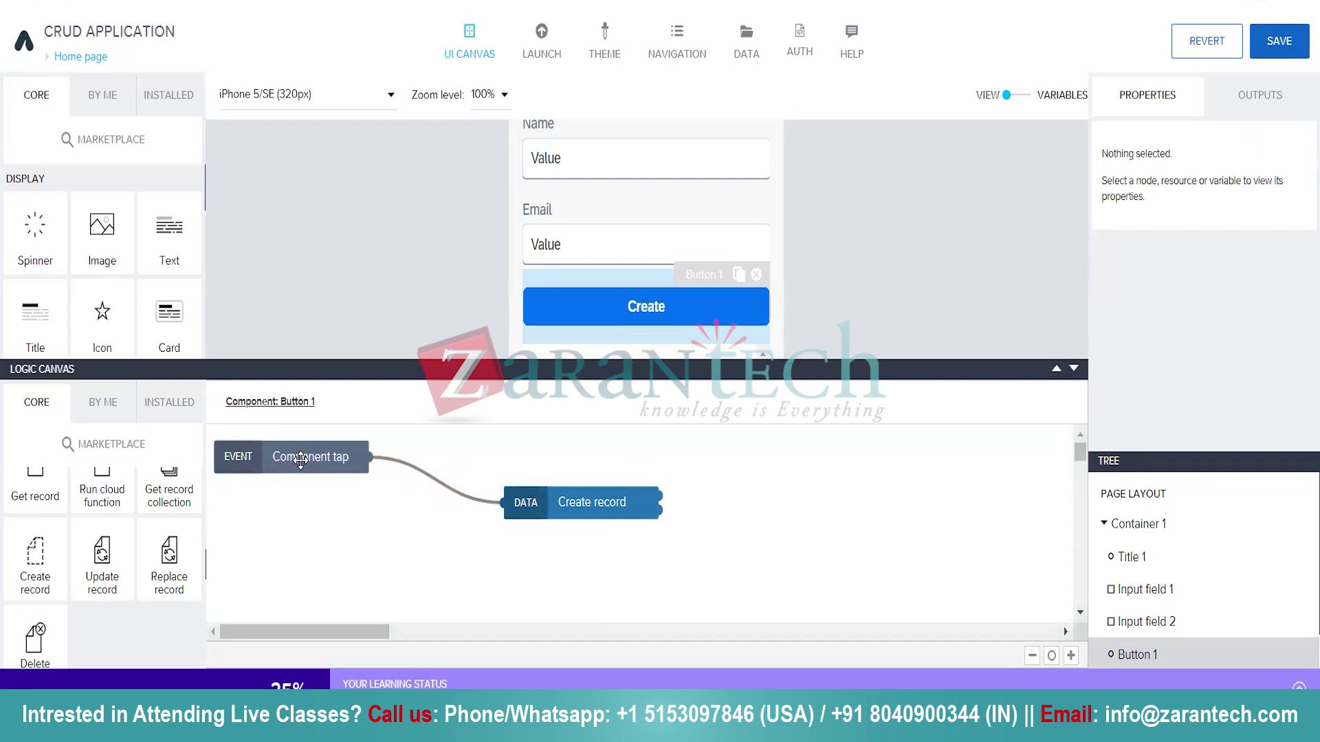
Review the Component tap event source list unchanged, then bring up the Home page's Page mounted and Page focused logic.
left_click(300, 461)
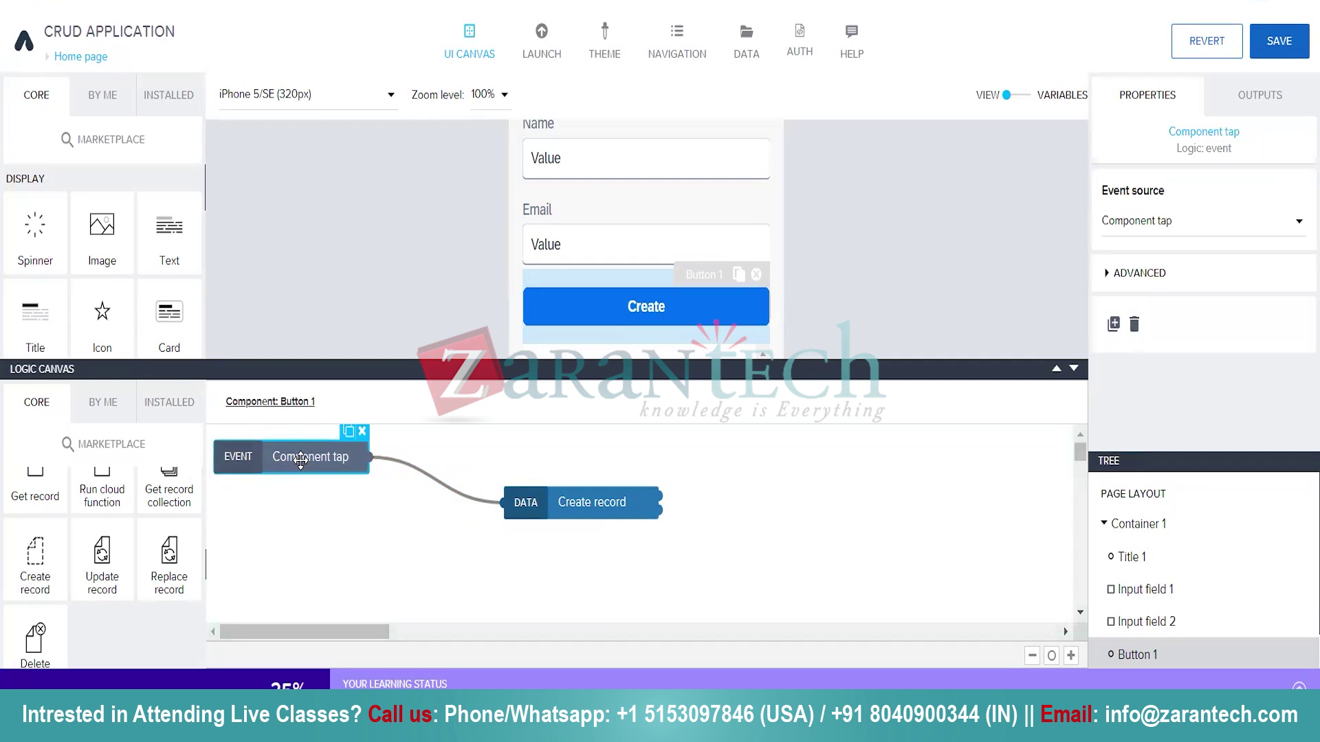
left_click(345, 493)
left_click(319, 465)
right_click(319, 464)
left_click(317, 459)
left_click(1299, 224)
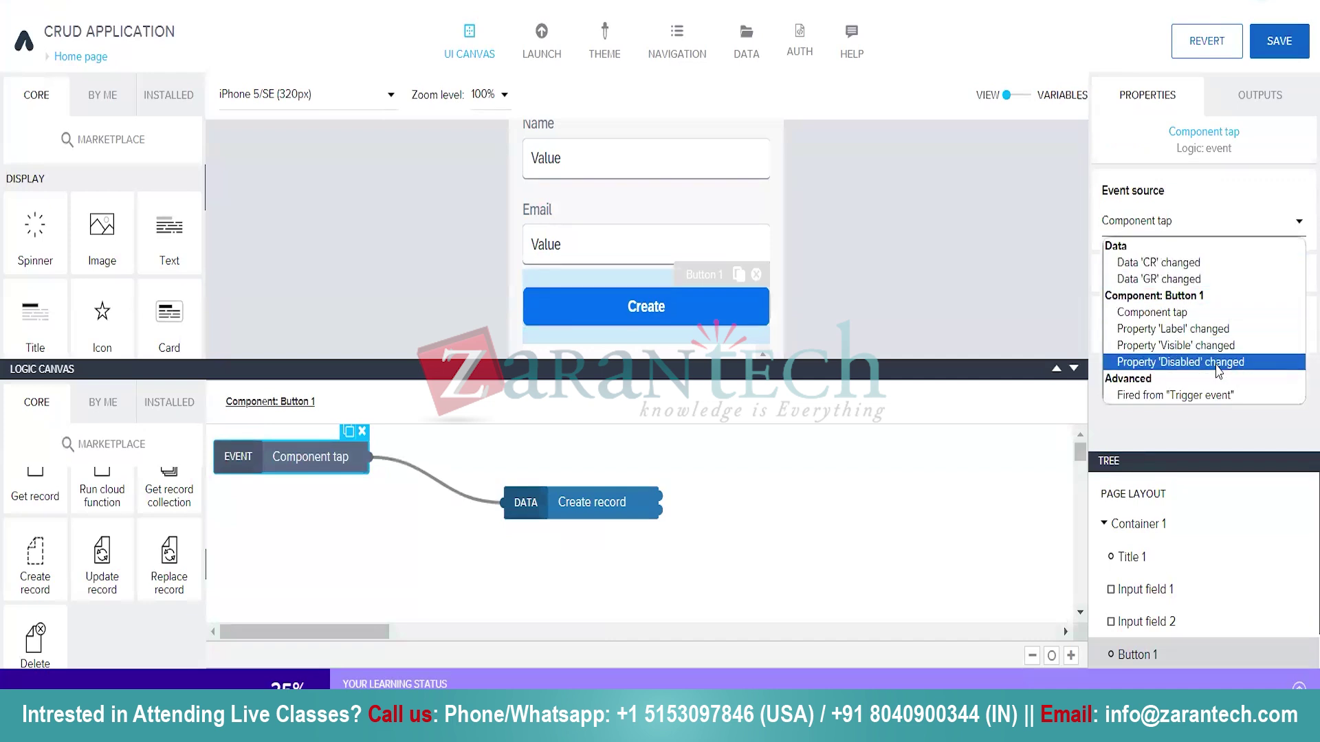
left_click(842, 496)
right_click(845, 498)
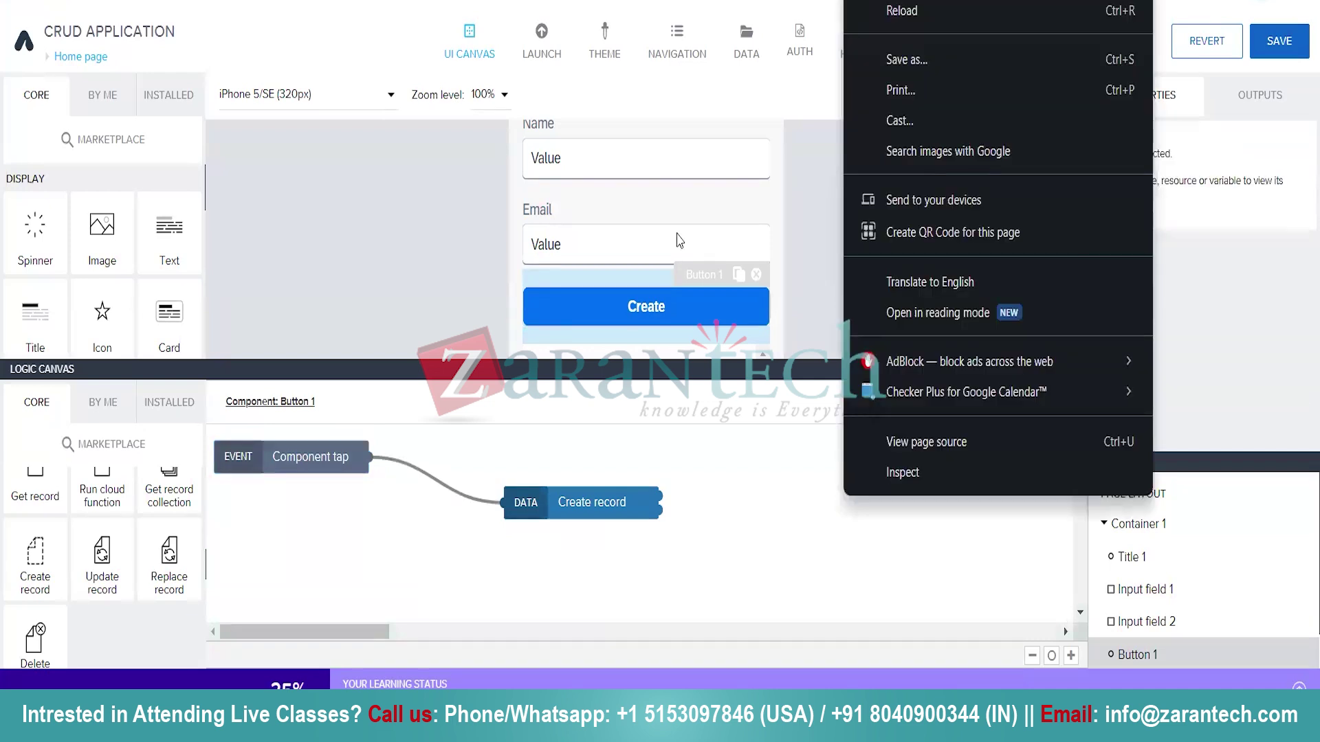
left_click(823, 263)
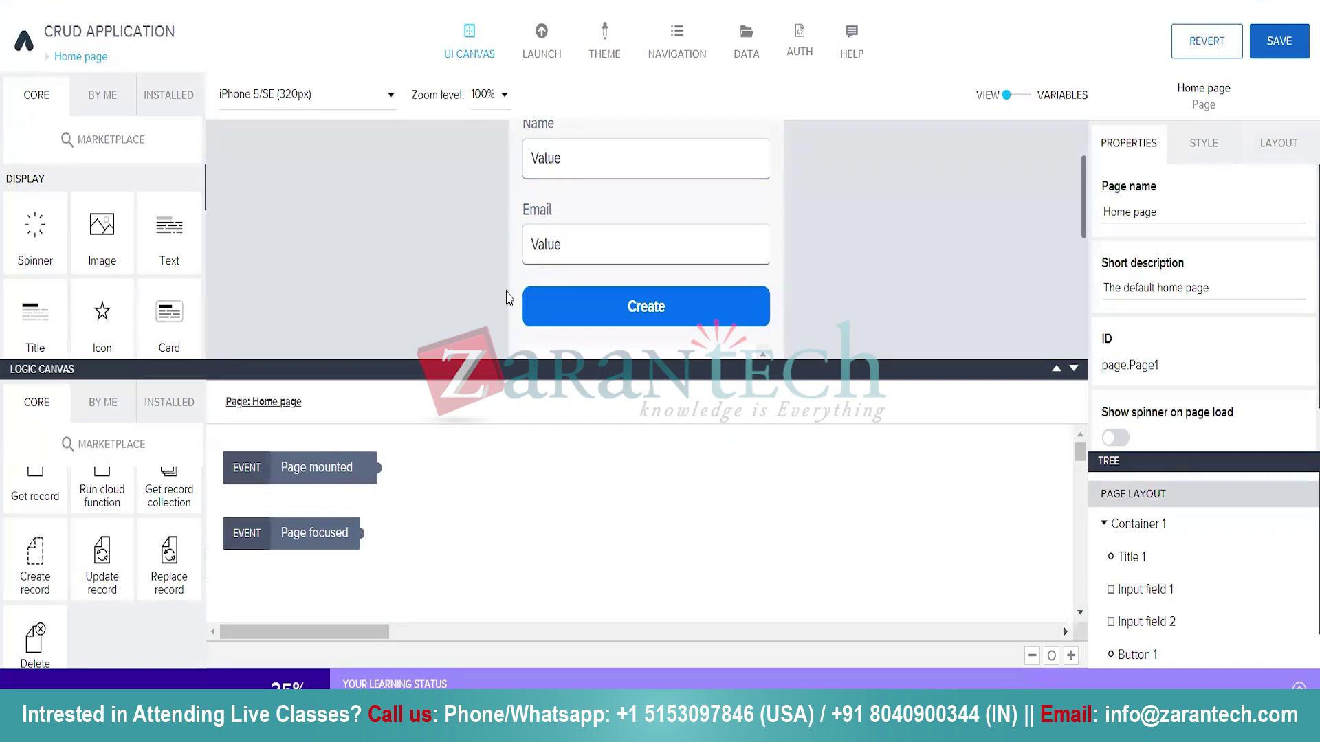
Back in the Create button's logic, set Create record's resource name to the Employee data entity.
left_click(697, 310)
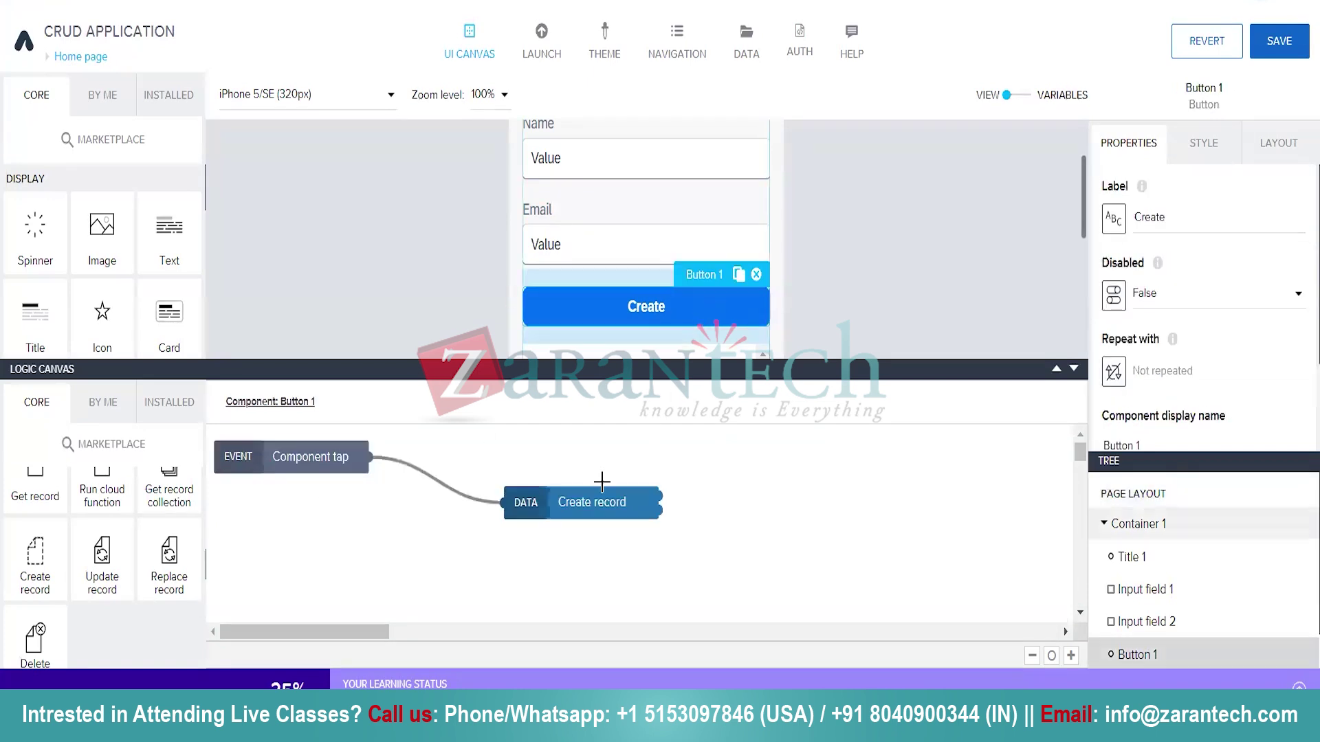
left_click(605, 509)
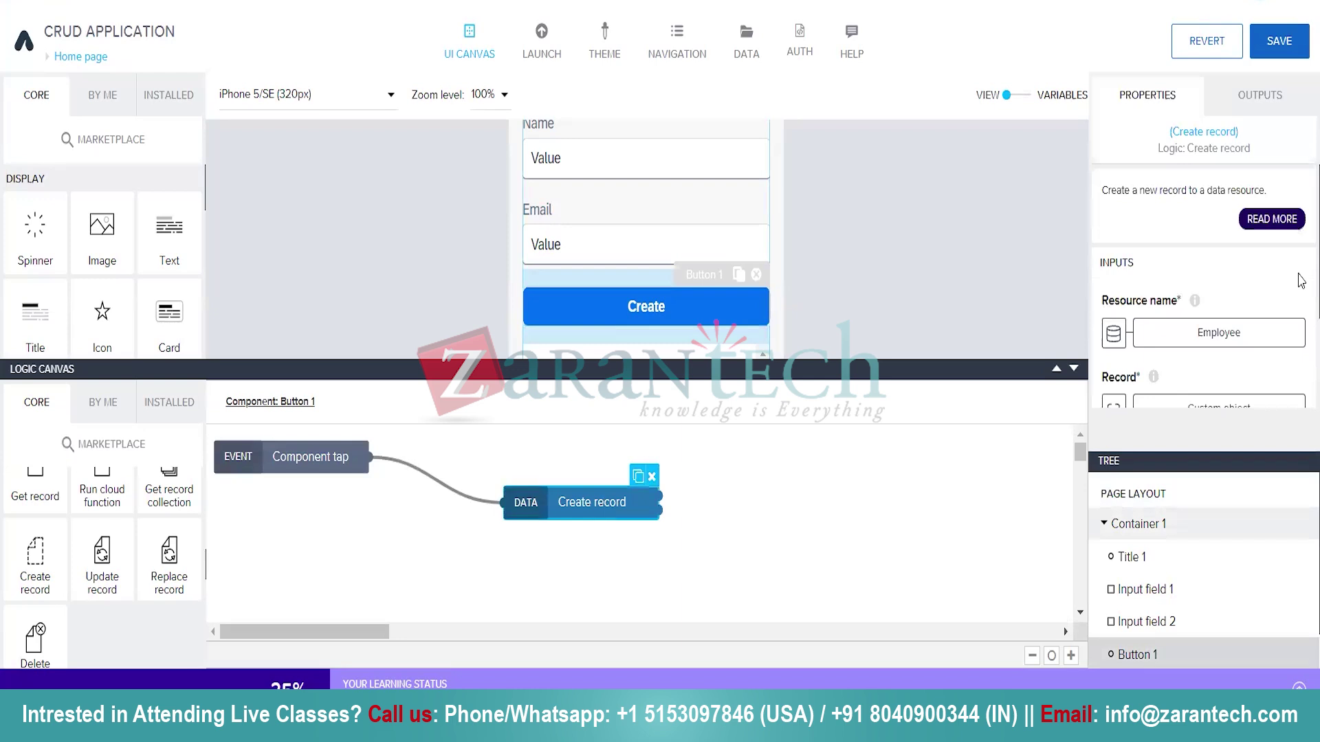
scroll(1175, 310, "down", 2)
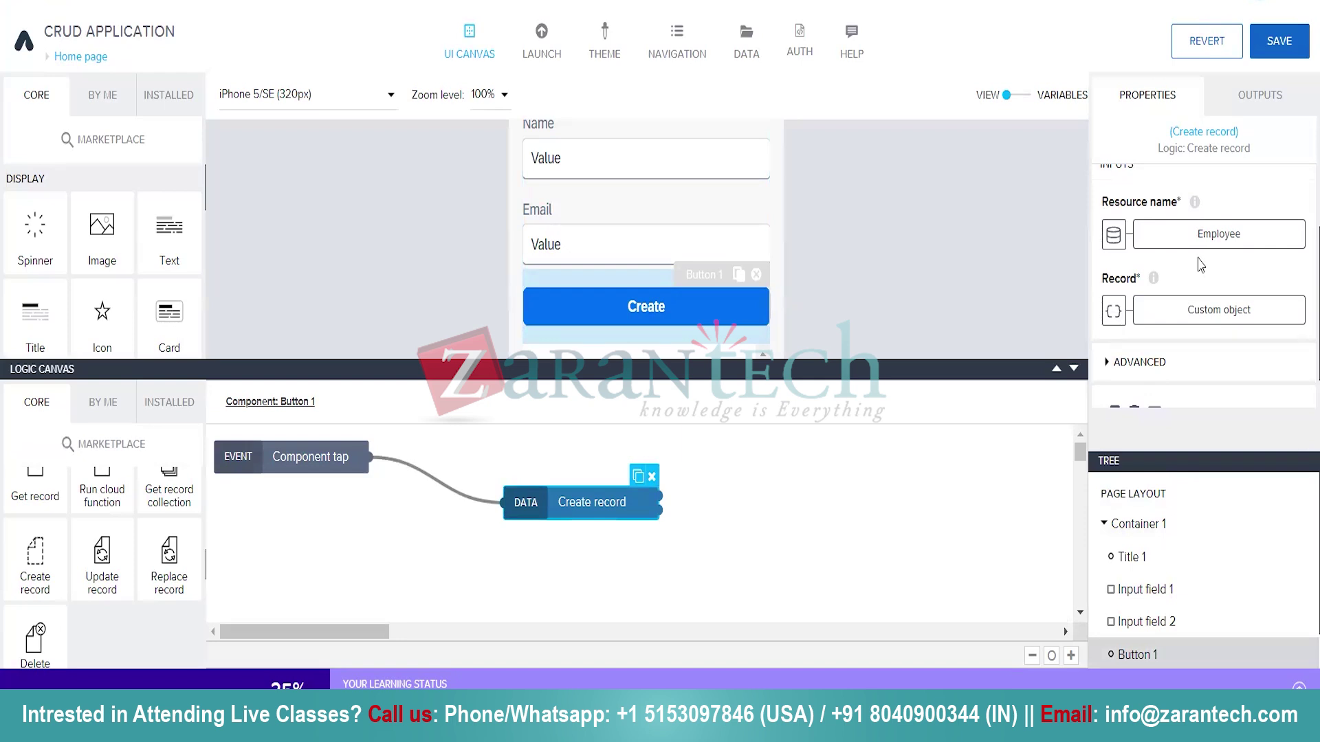
left_click(1232, 242)
left_click(966, 386)
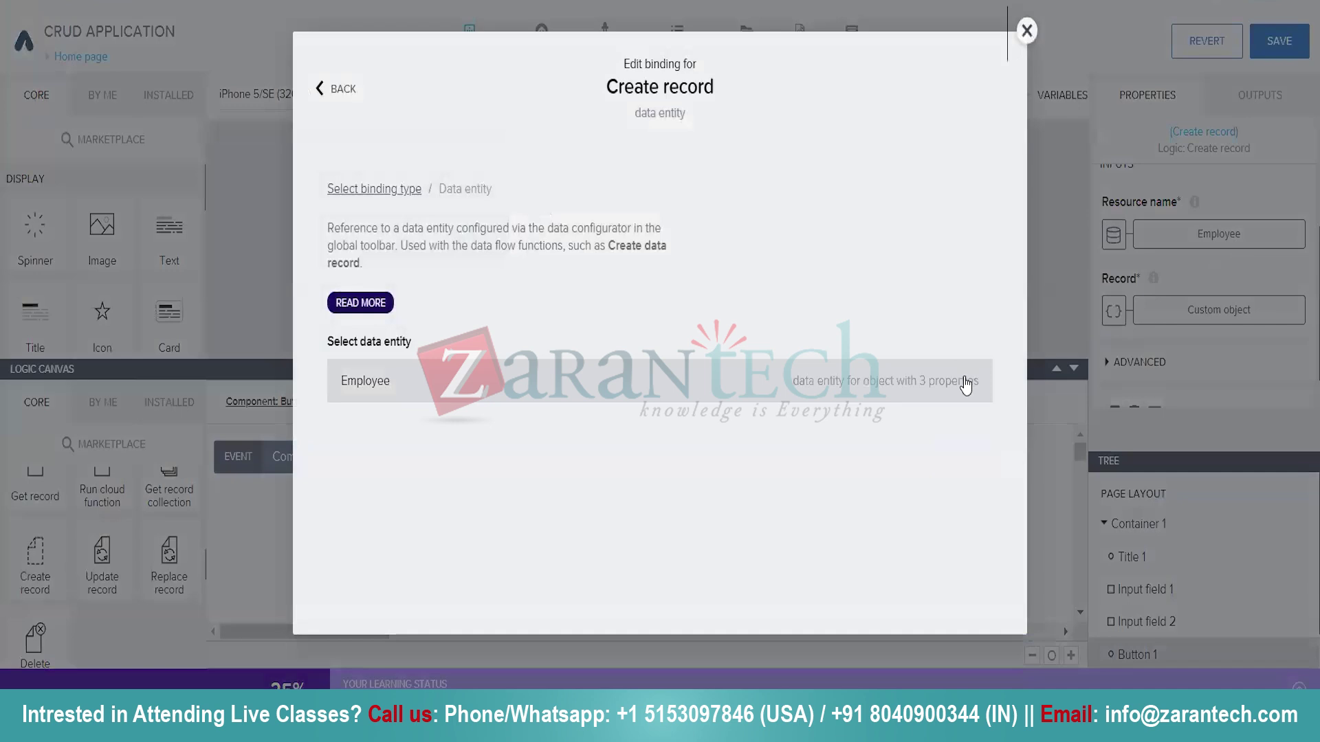
right_click(940, 387)
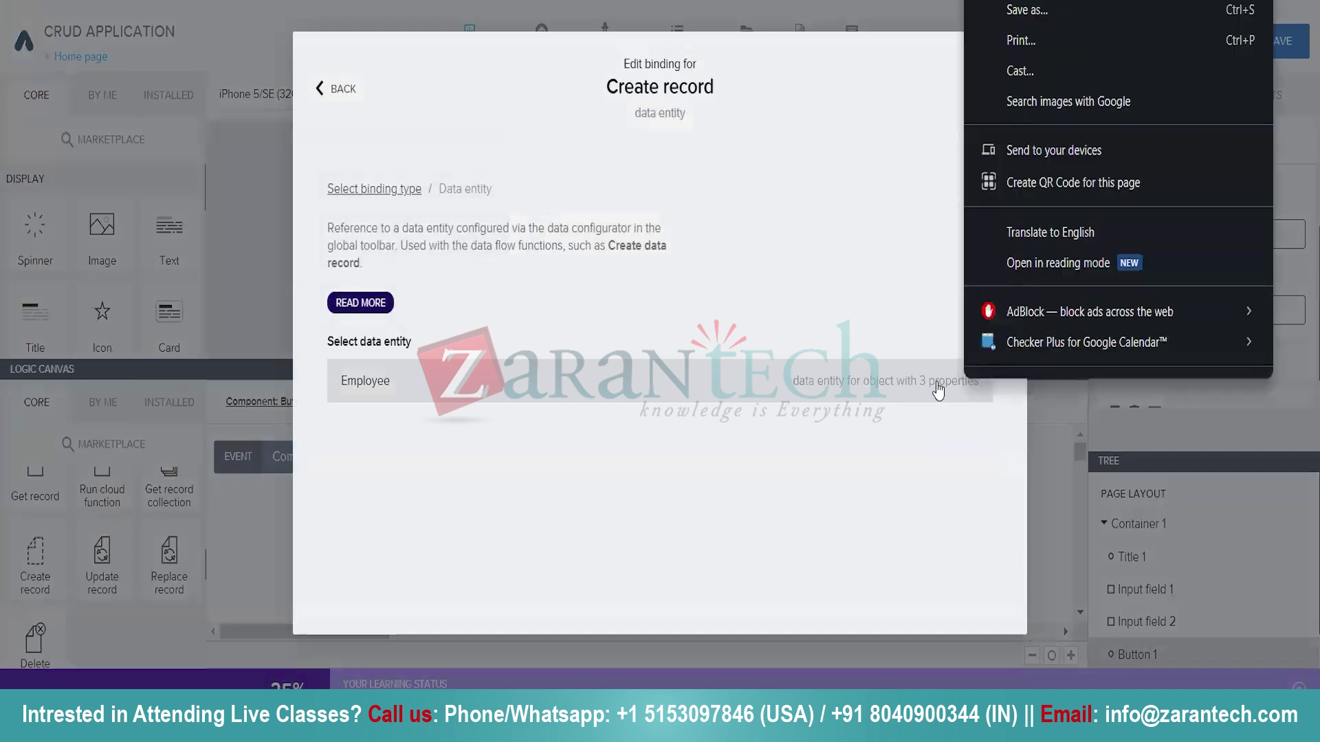
left_click(938, 390)
left_click(948, 385)
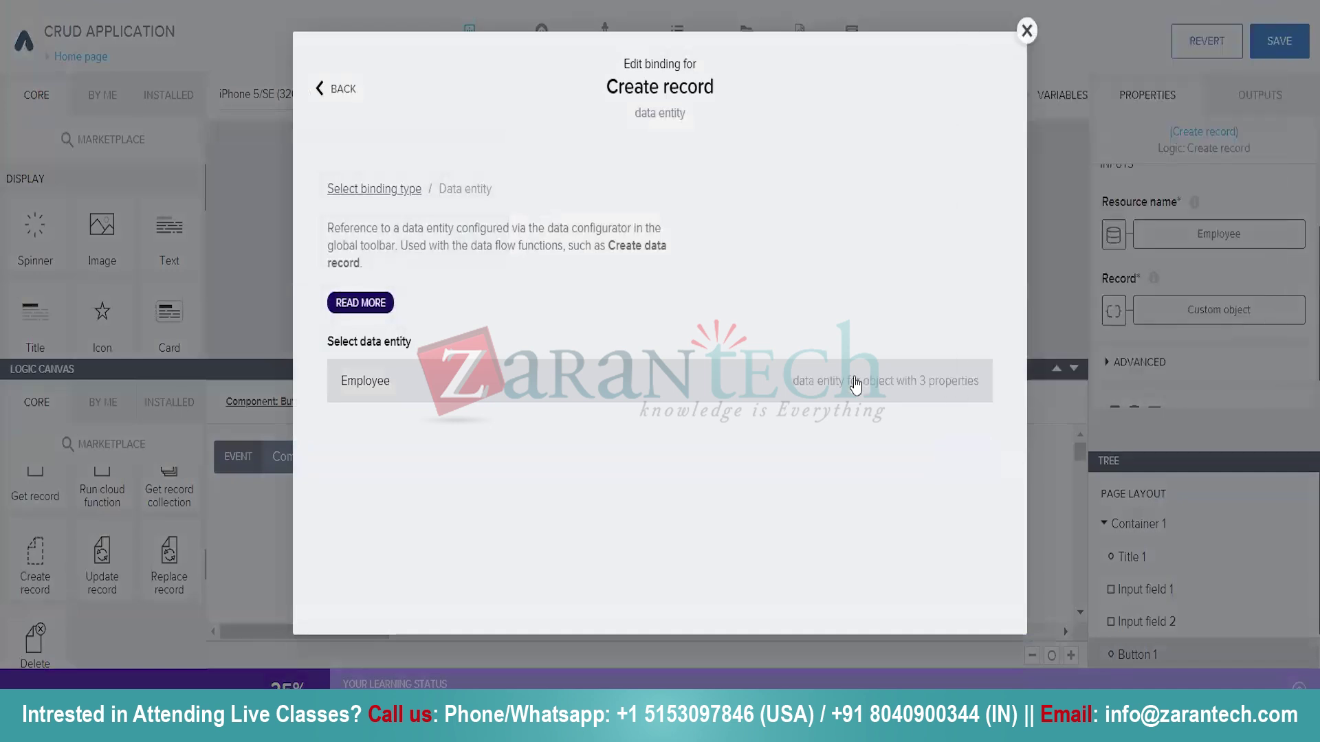
left_click(975, 389)
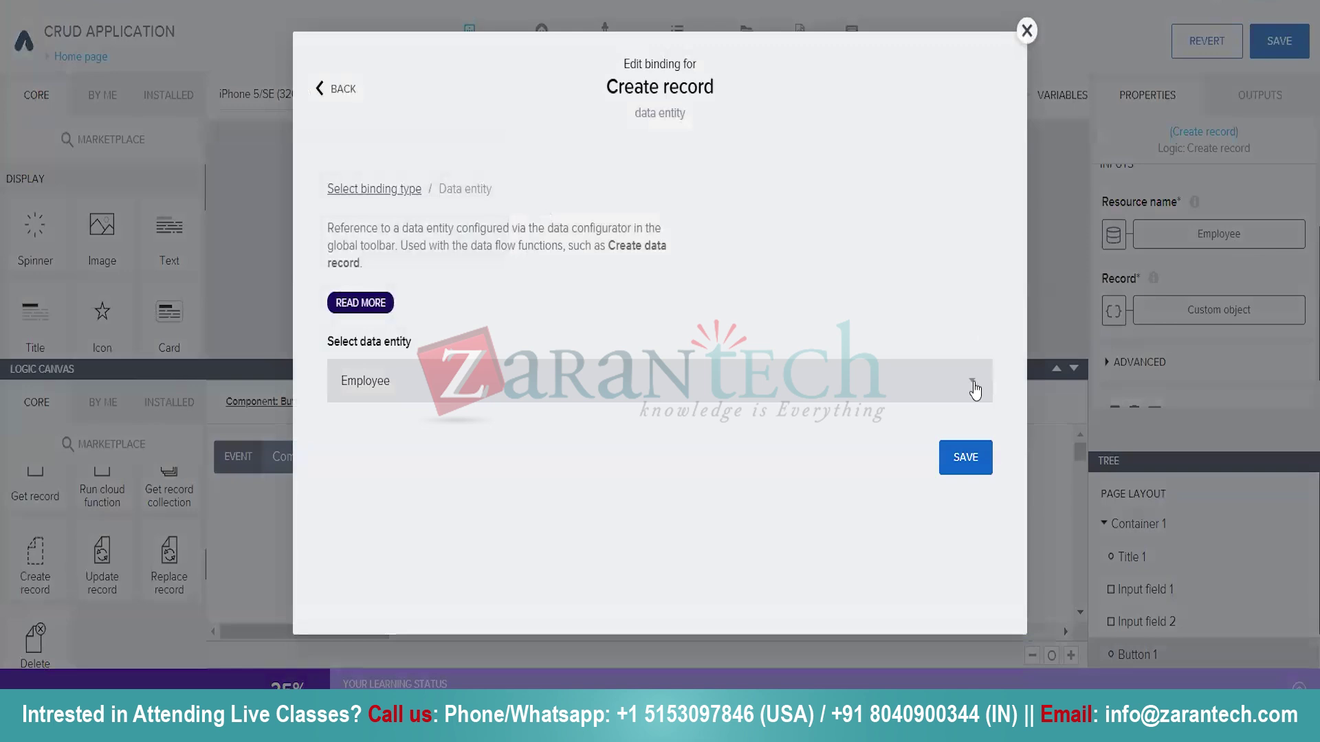
left_click(966, 457)
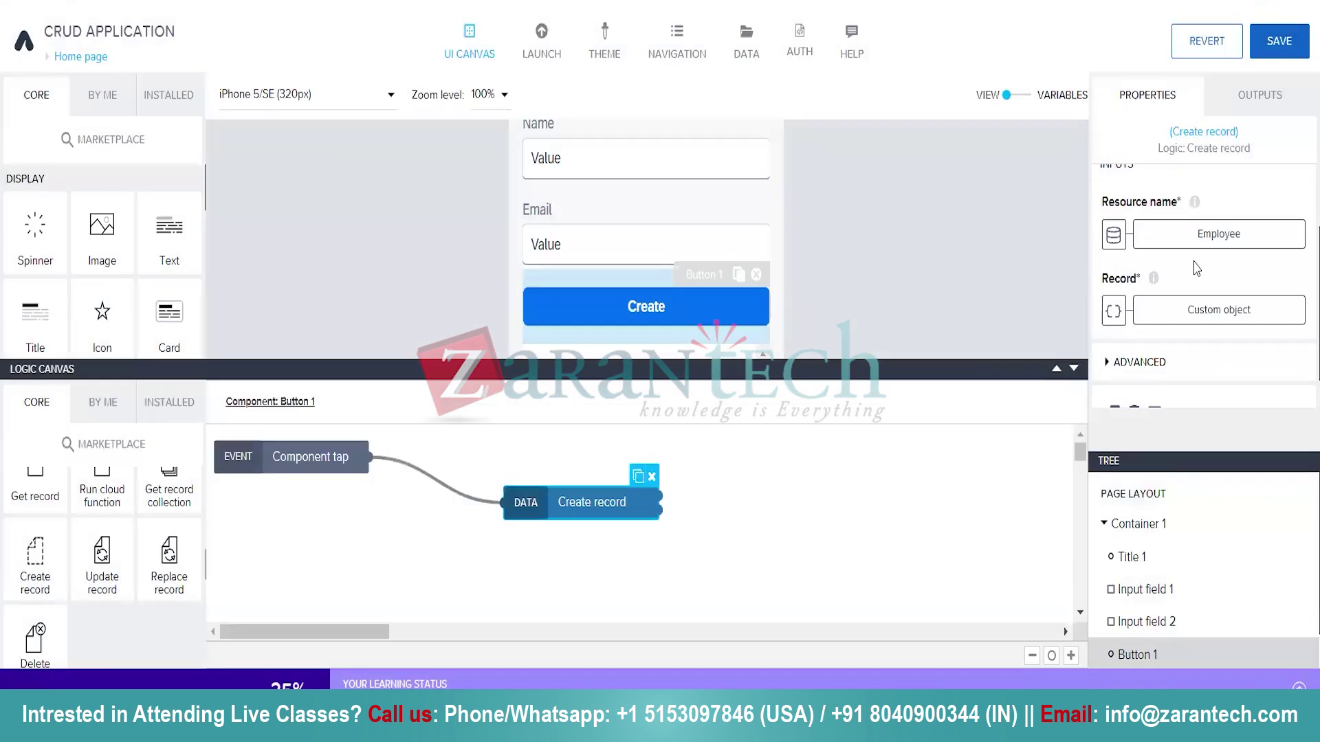
scroll(1194, 269, "down", 1)
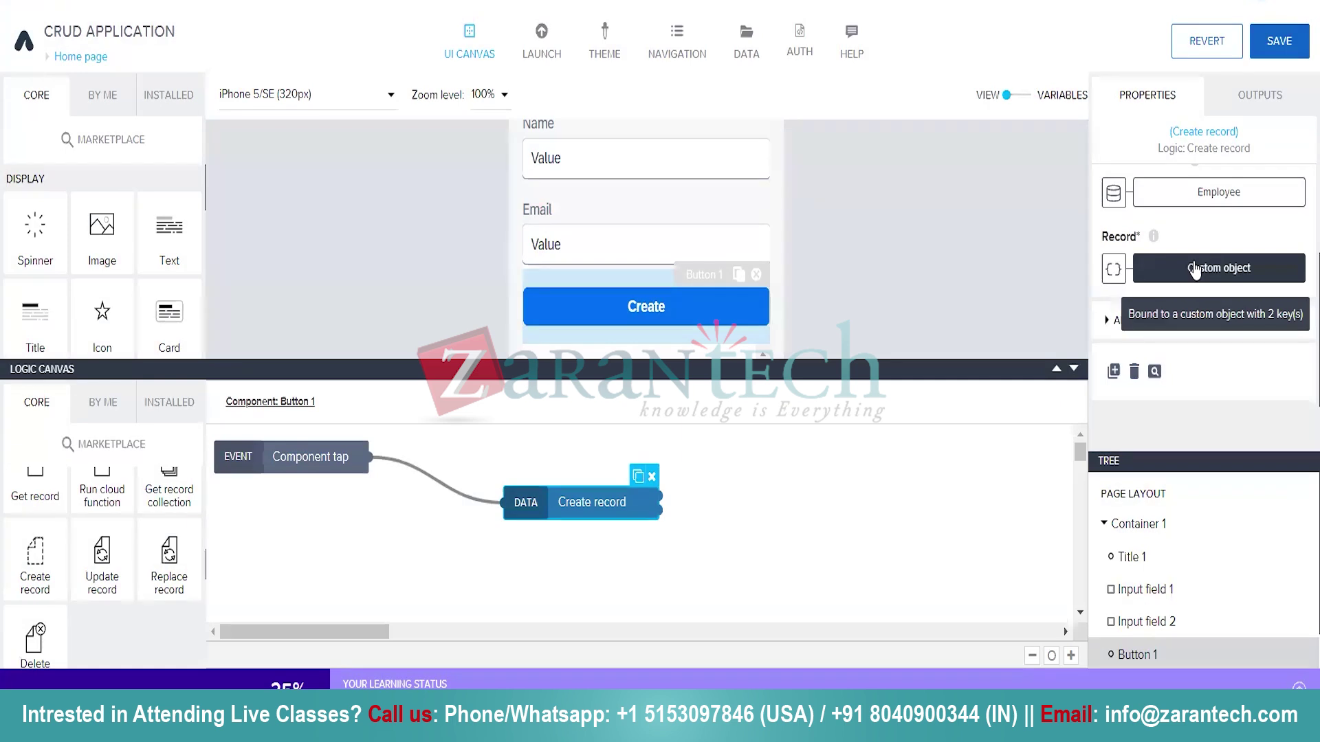
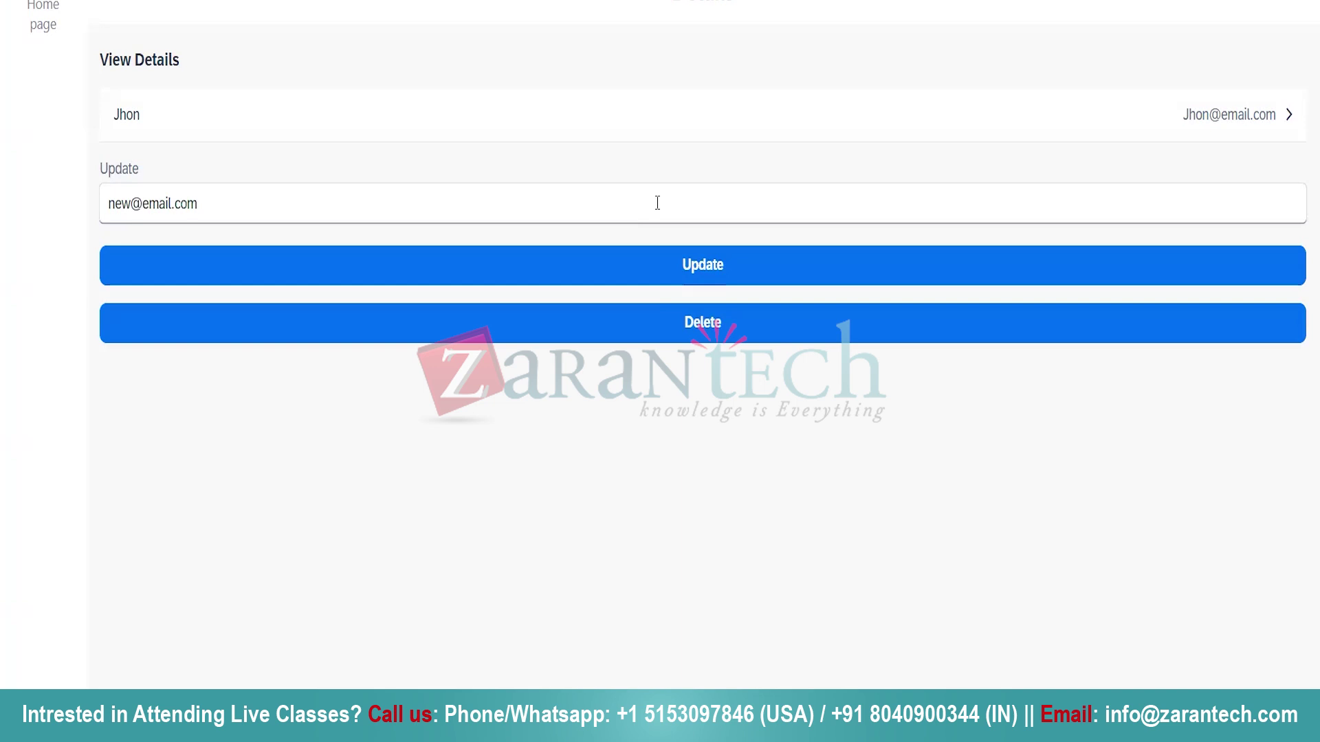
Apply the new email to the first employee, then go back to the entry list.
left_click(722, 268)
left_click(43, 4)
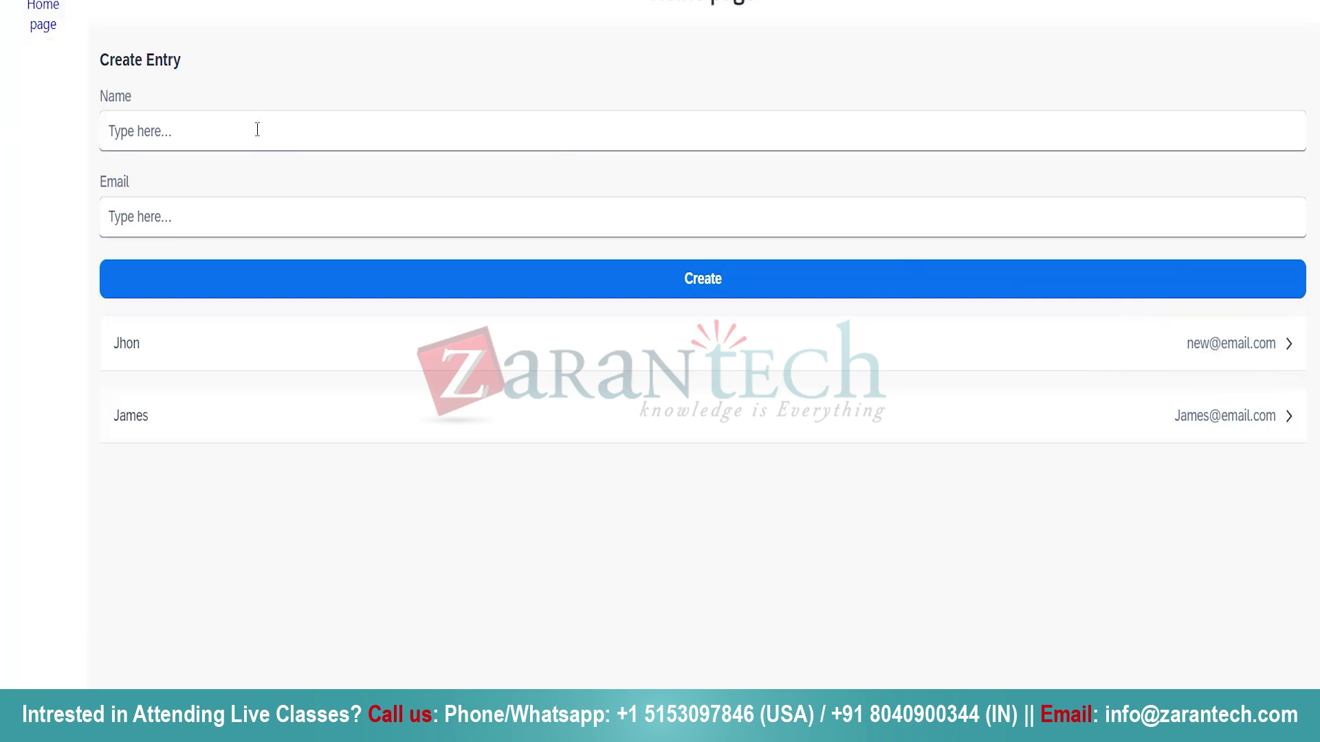
Create a third employee entry with a name and a Gmail address.
type("Abhi")
left_click(176, 215)
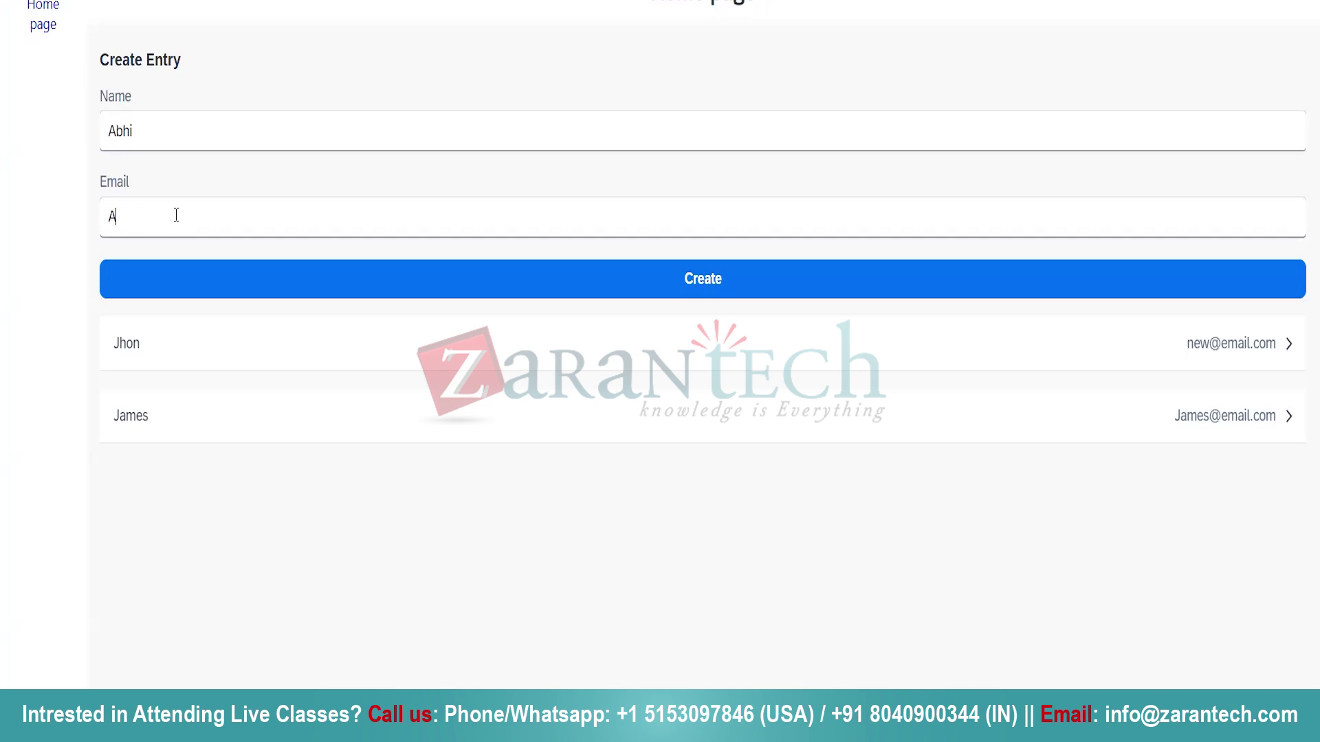
left_click(573, 269)
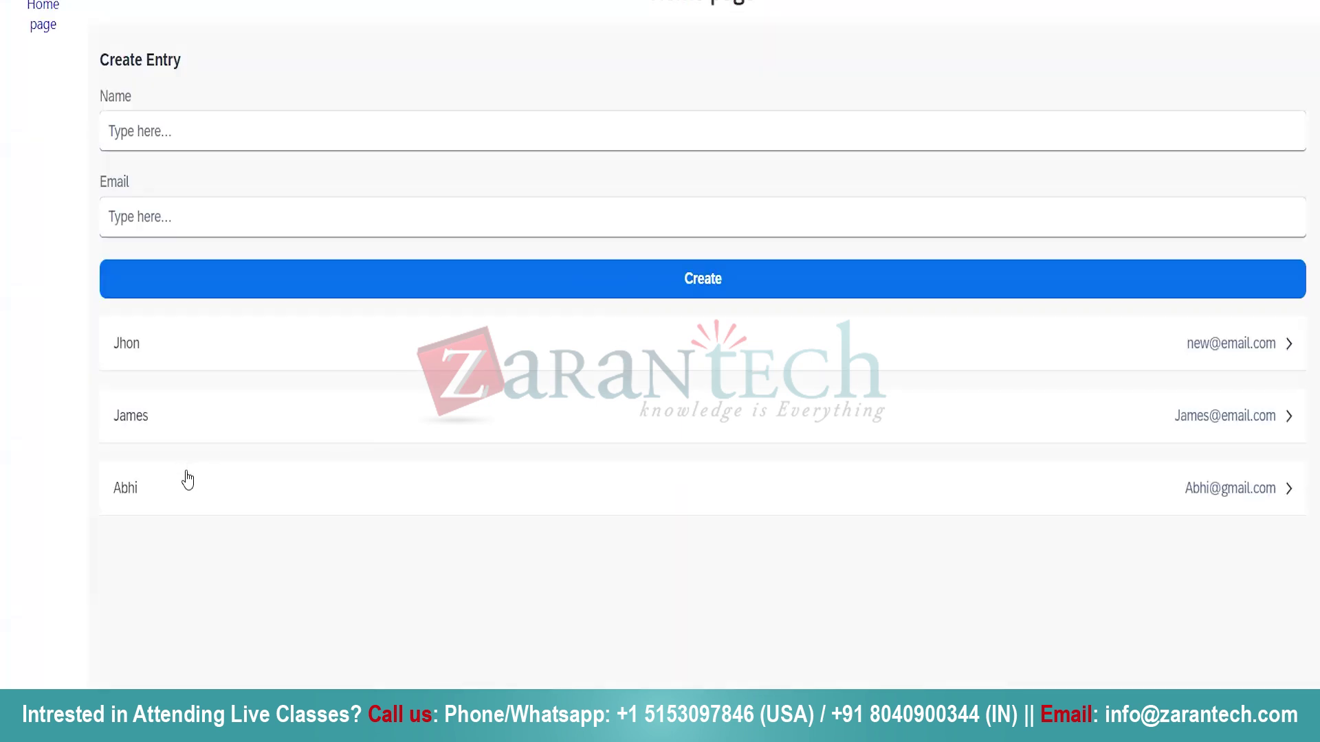
Change the third employee's email to a Hotmail address, then return to the list and the Composer editor.
left_click(476, 488)
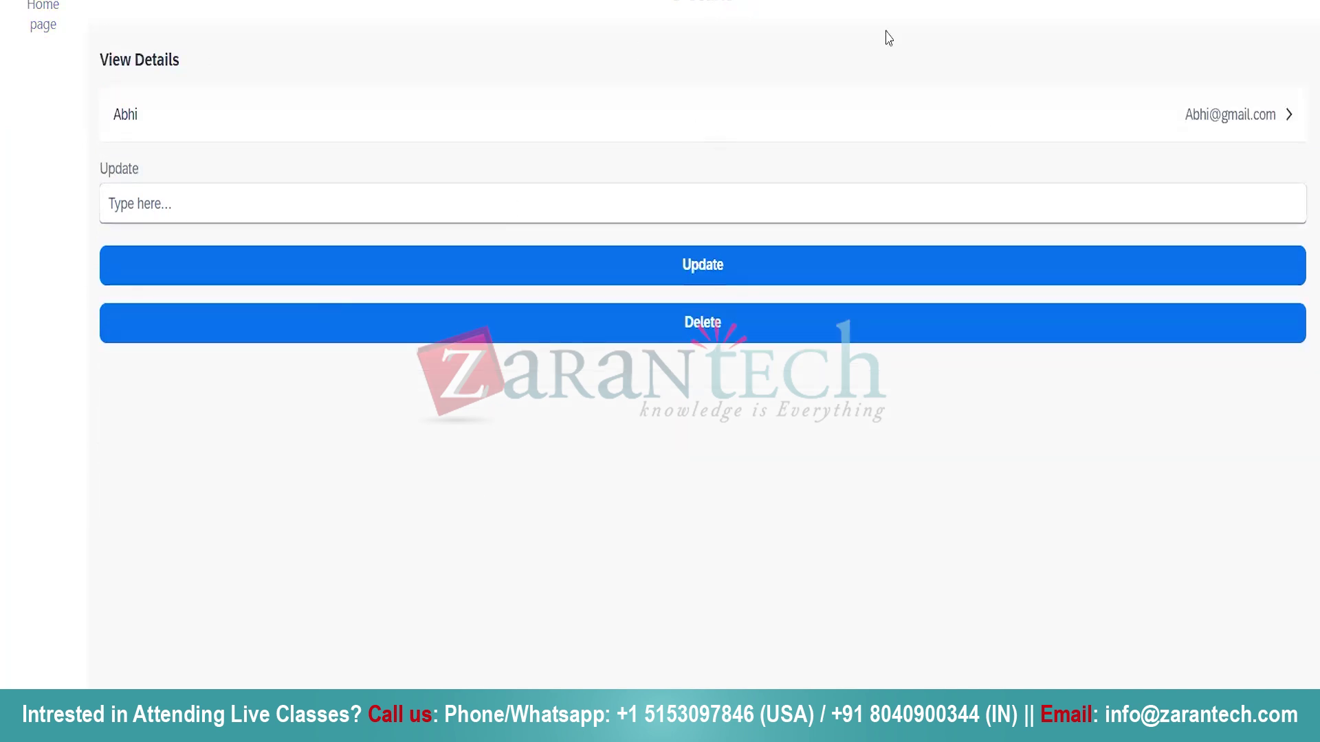
left_click(168, 199)
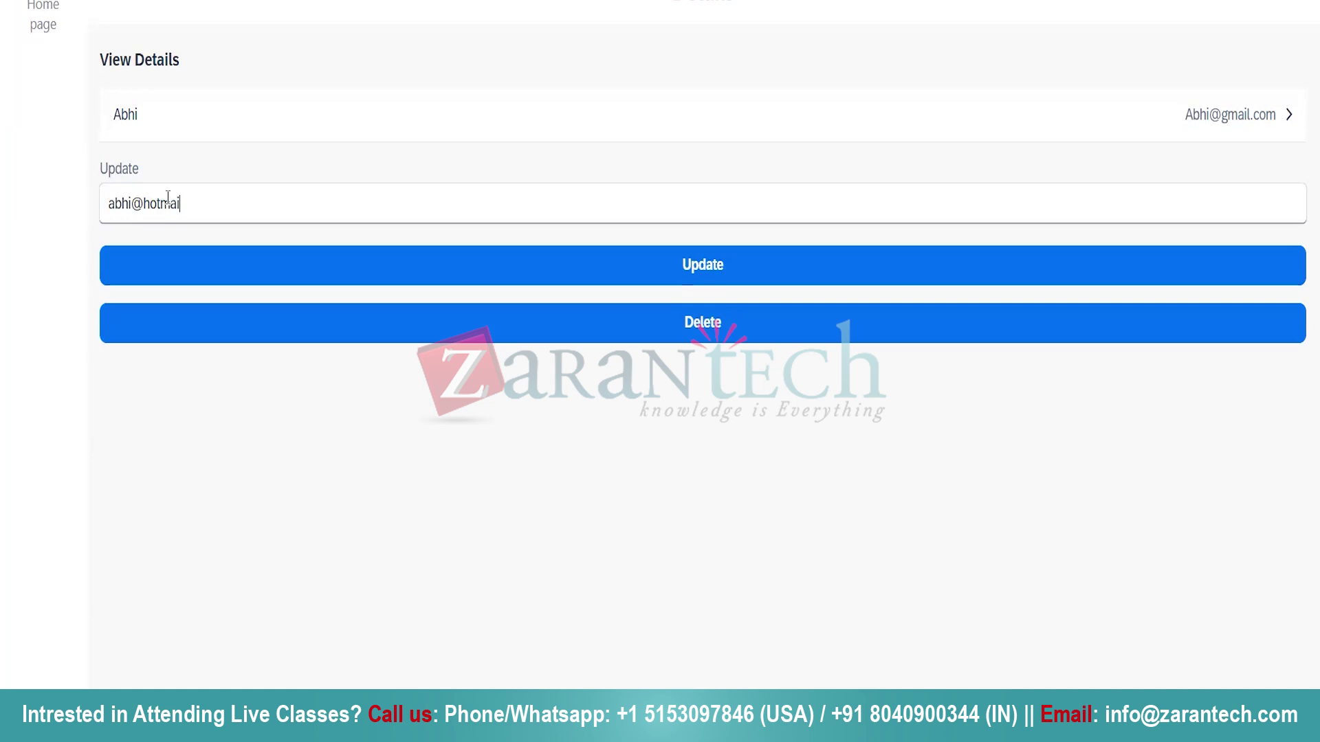
left_click(738, 269)
left_click(31, 27)
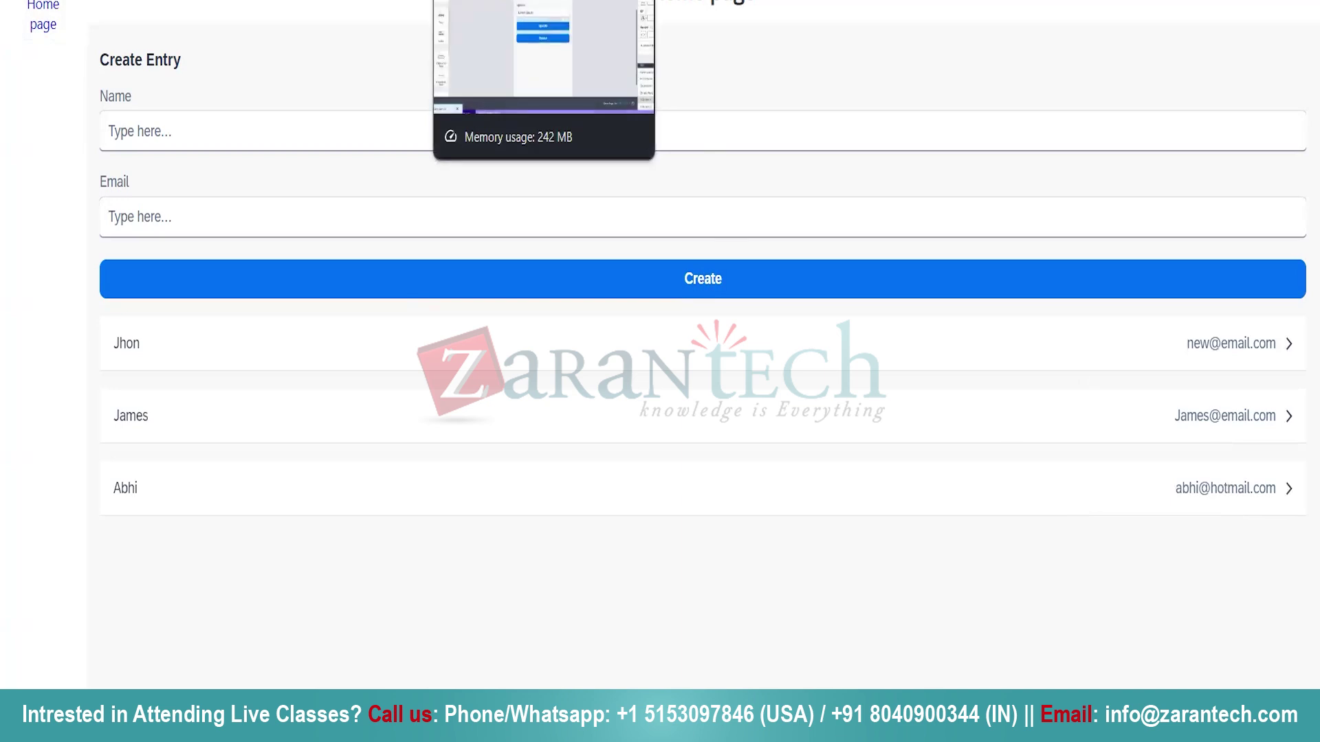
left_click(495, 2)
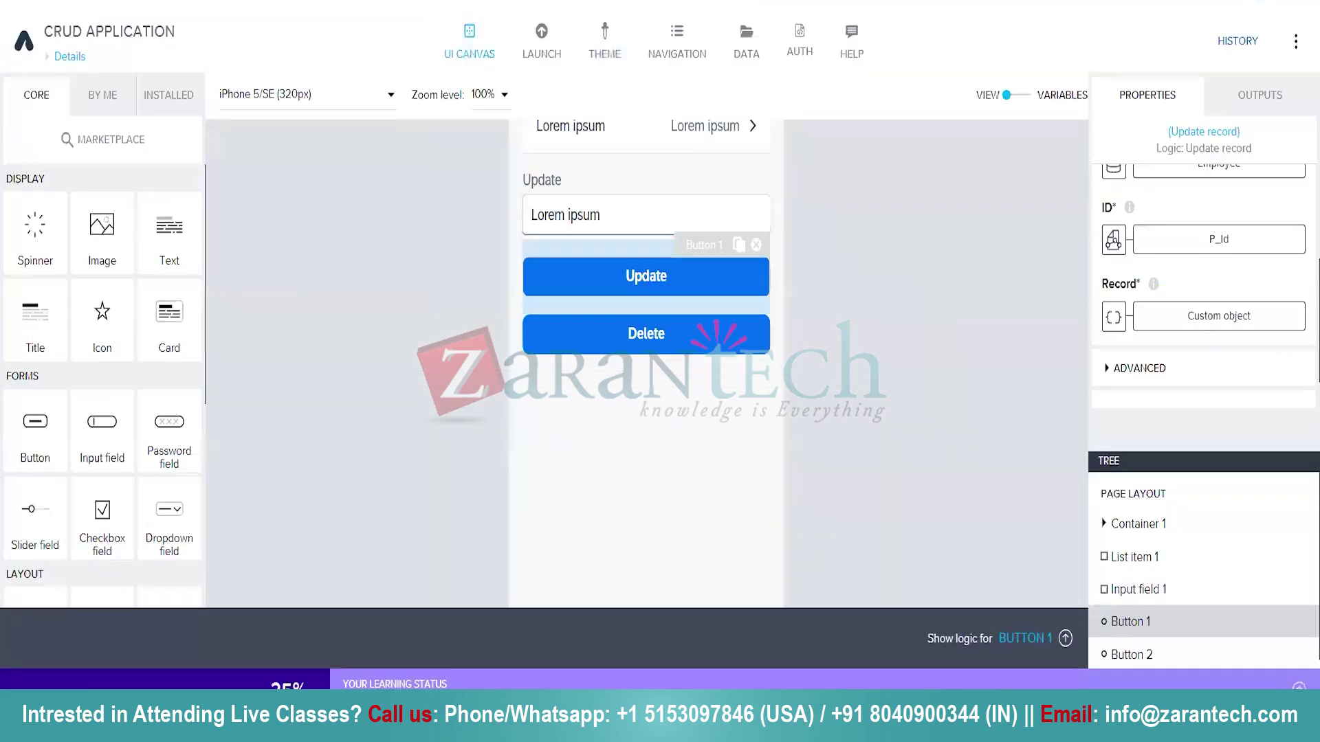
Add a Delete record node to the Delete button's logic and connect Component tap to it.
left_click(662, 349)
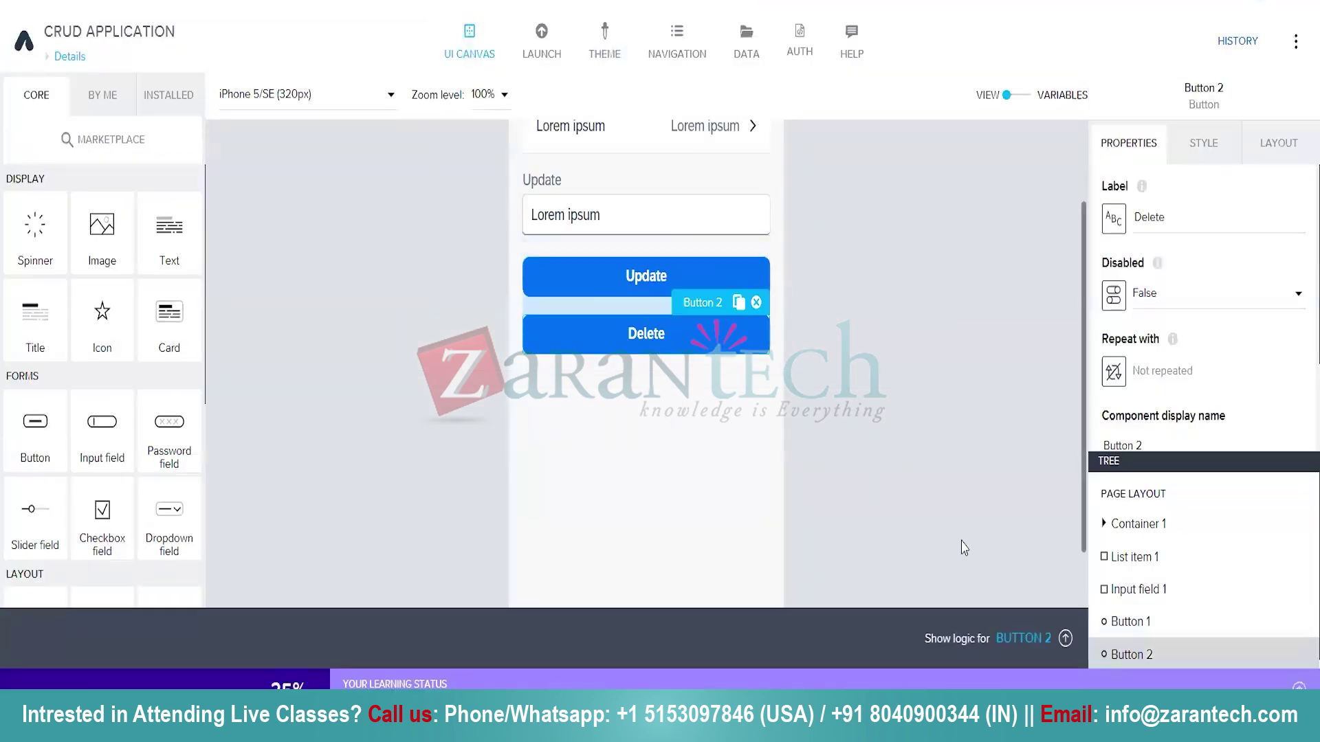
left_click(1065, 639)
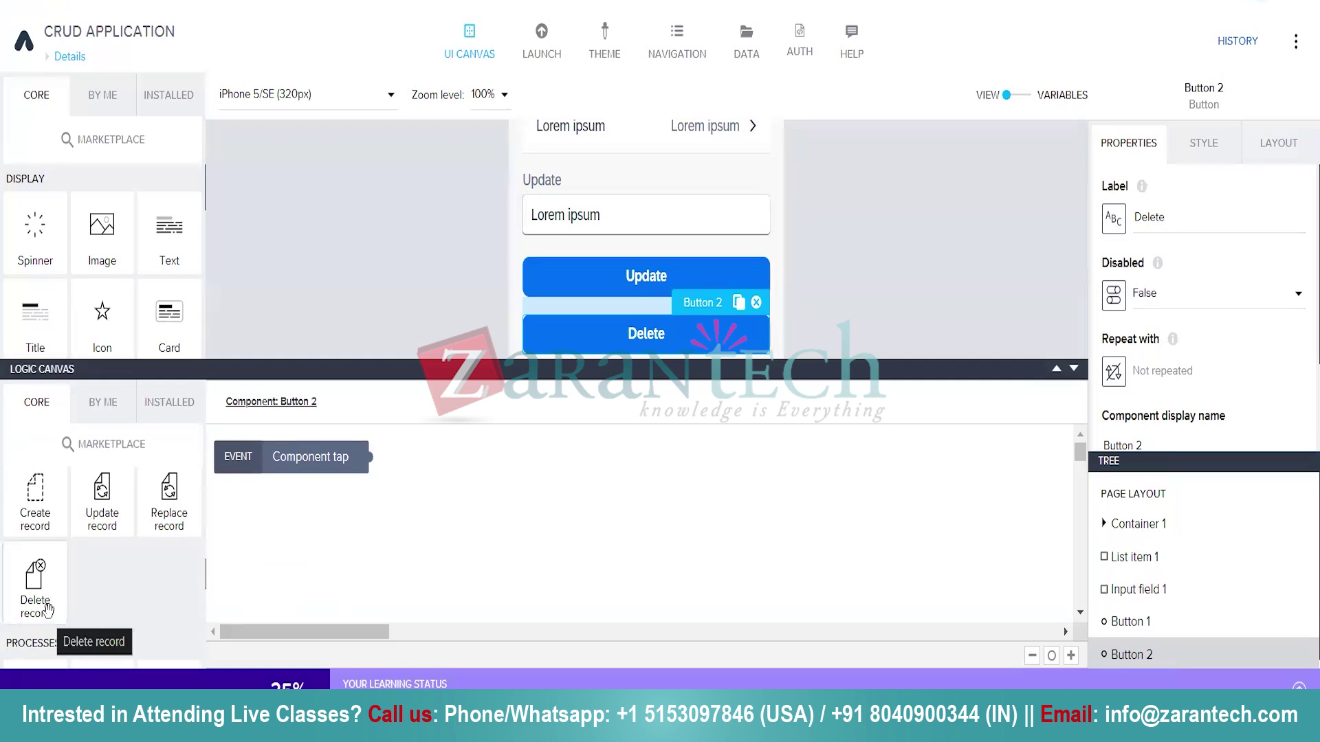
left_click_drag(37, 604, 558, 512)
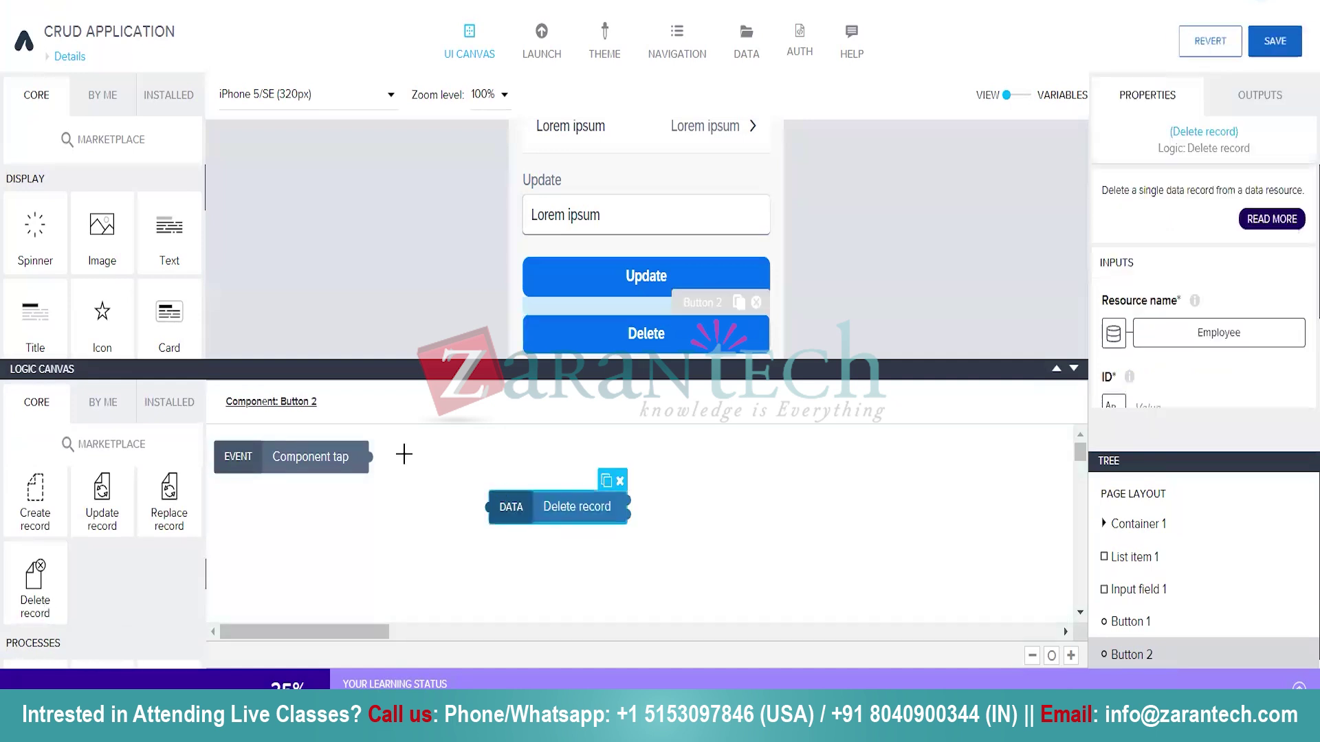
left_click_drag(367, 458, 489, 509)
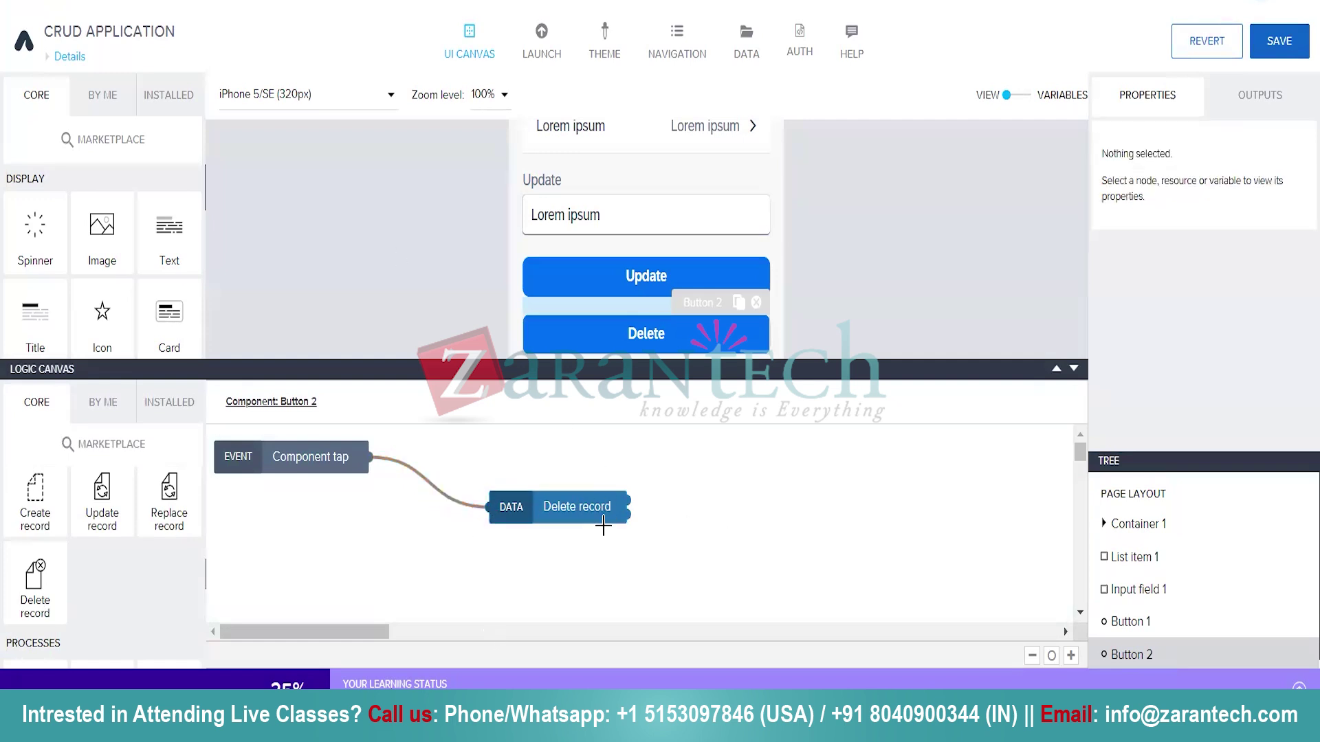
Set Delete record's ID to the page parameter P_Id.
left_click(575, 507)
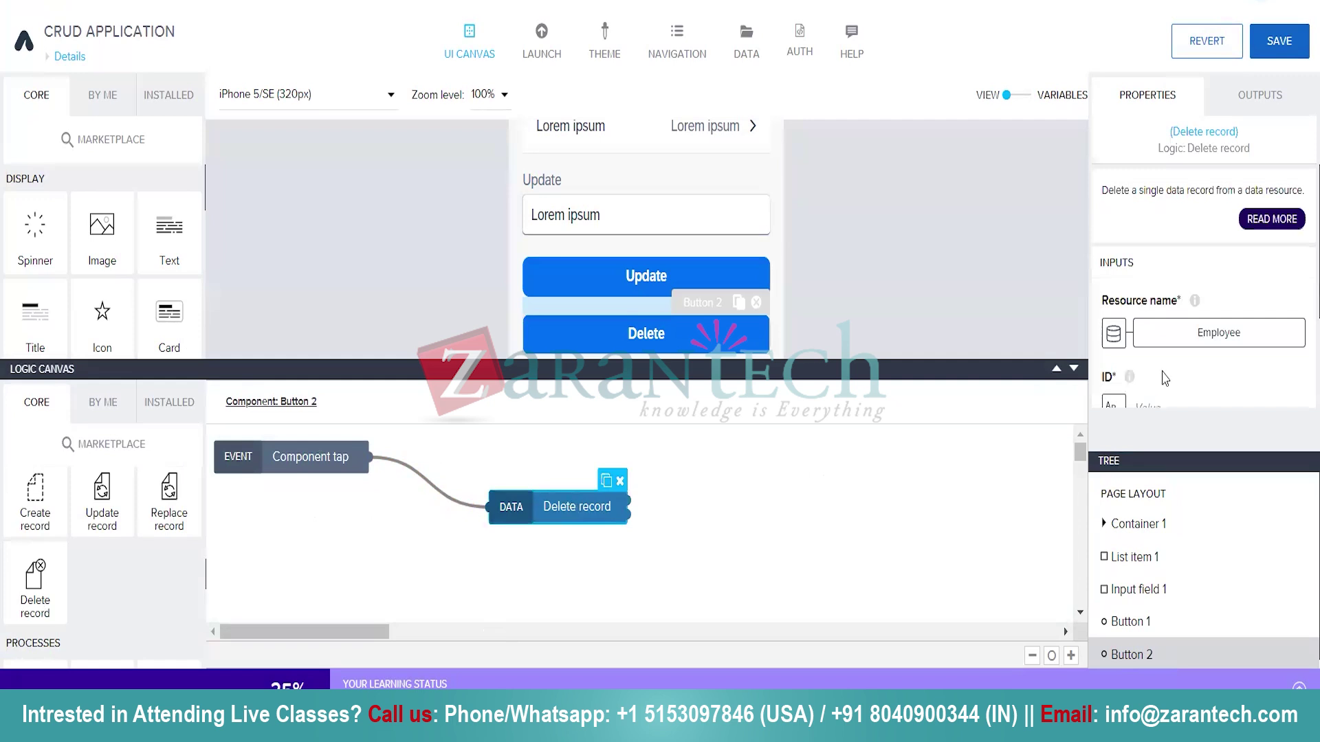
scroll(1164, 378, "down", 2)
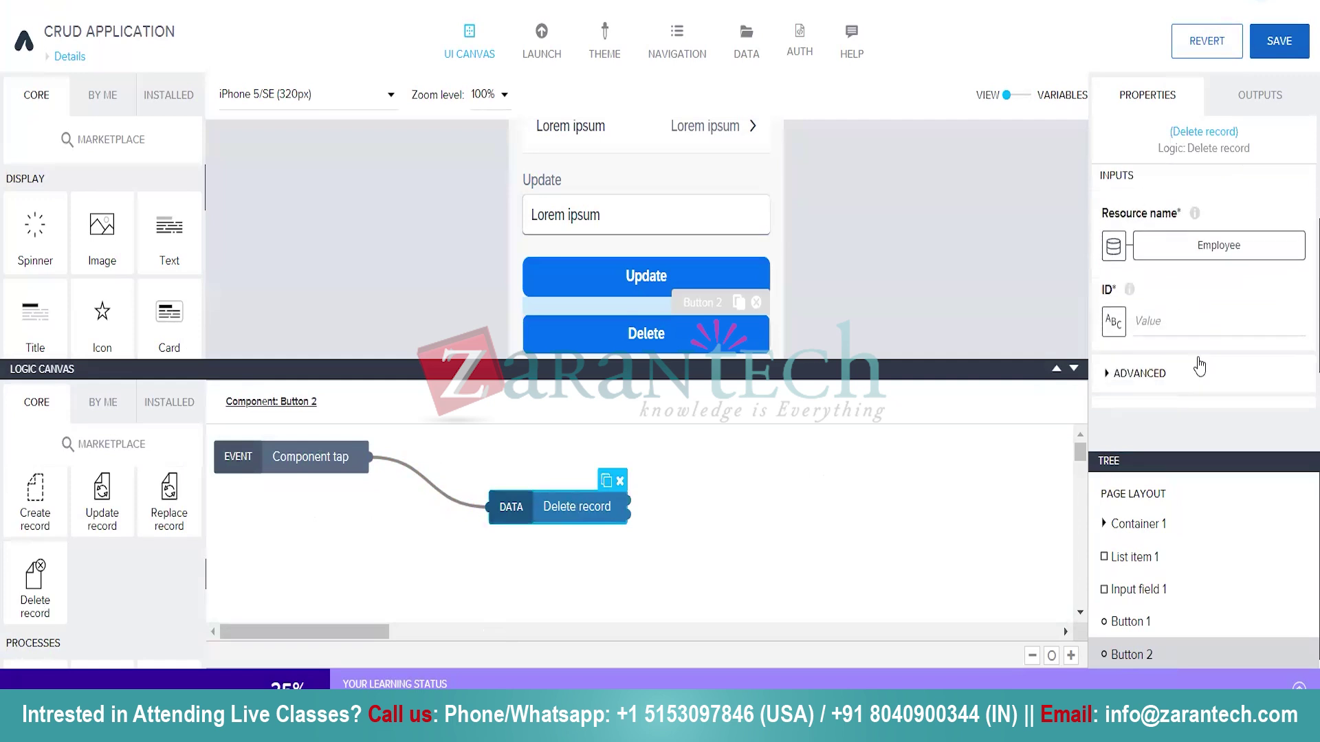
left_click(1114, 323)
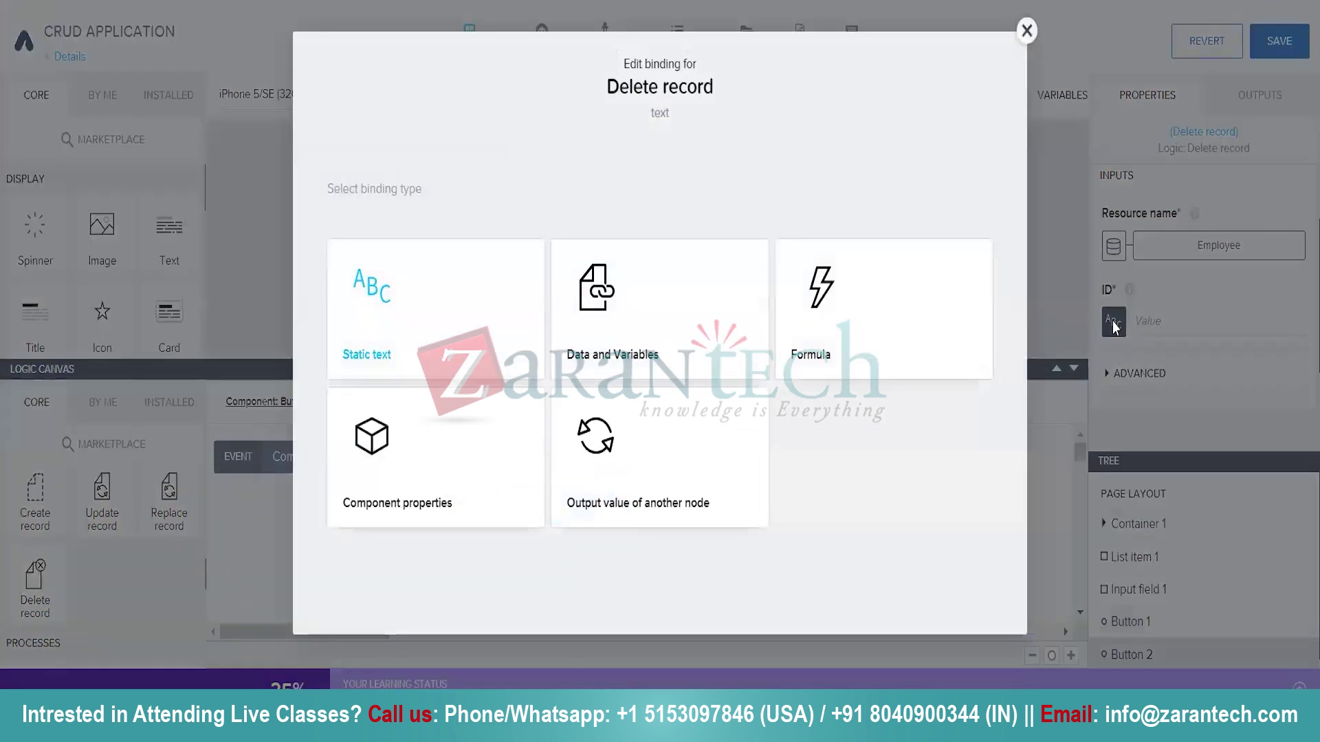
left_click(630, 336)
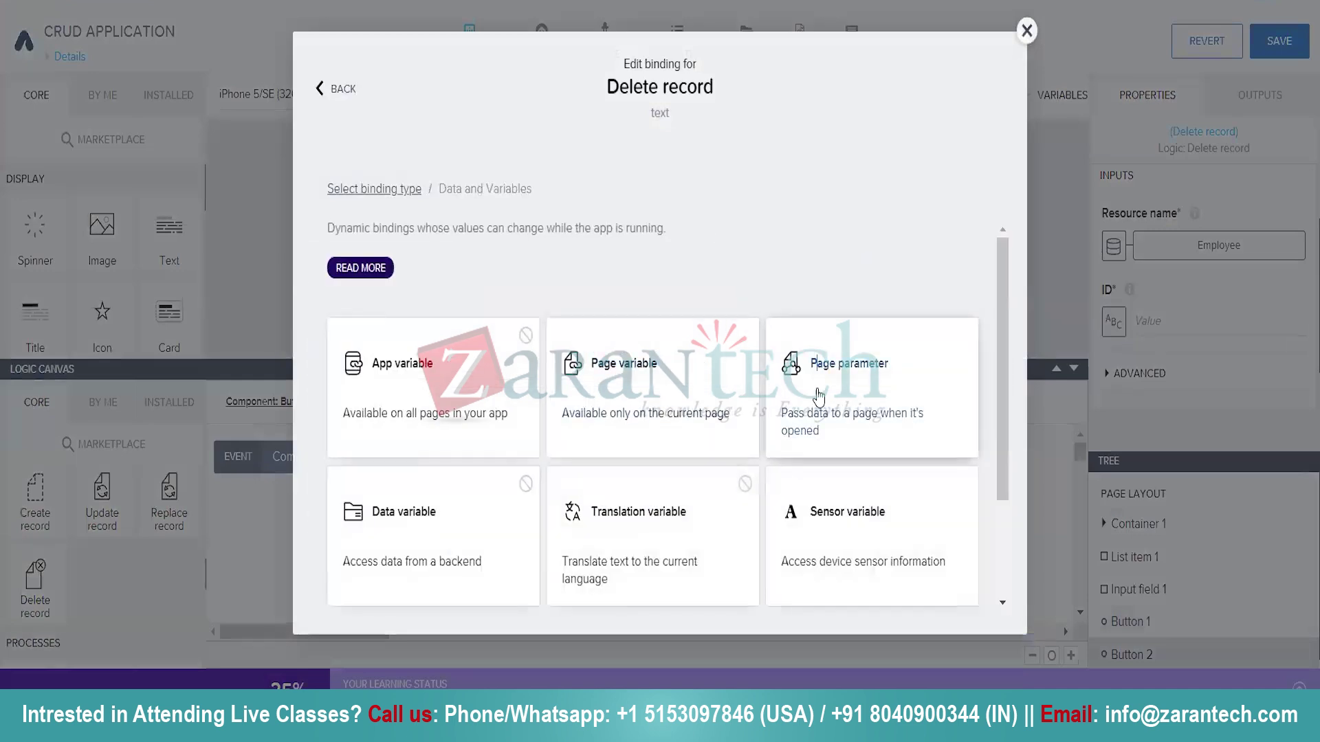
left_click(818, 398)
left_click(352, 407)
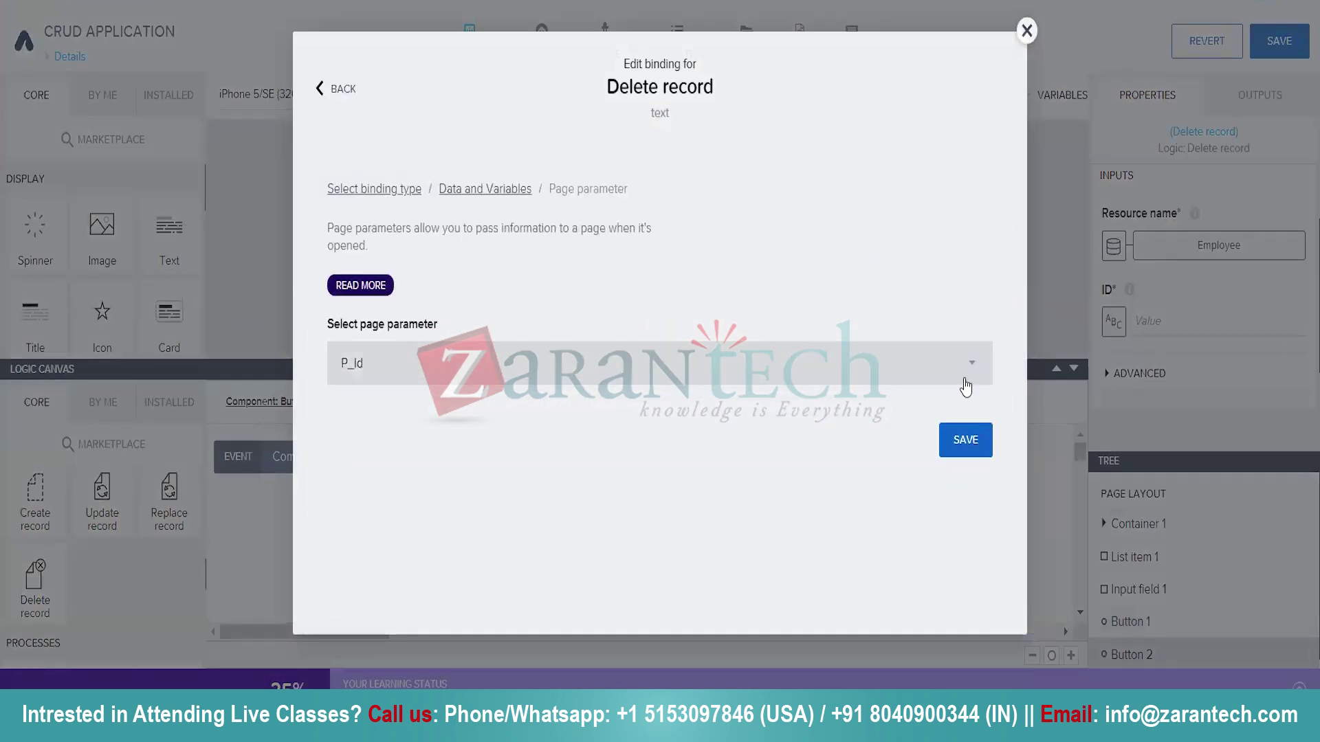
left_click(969, 442)
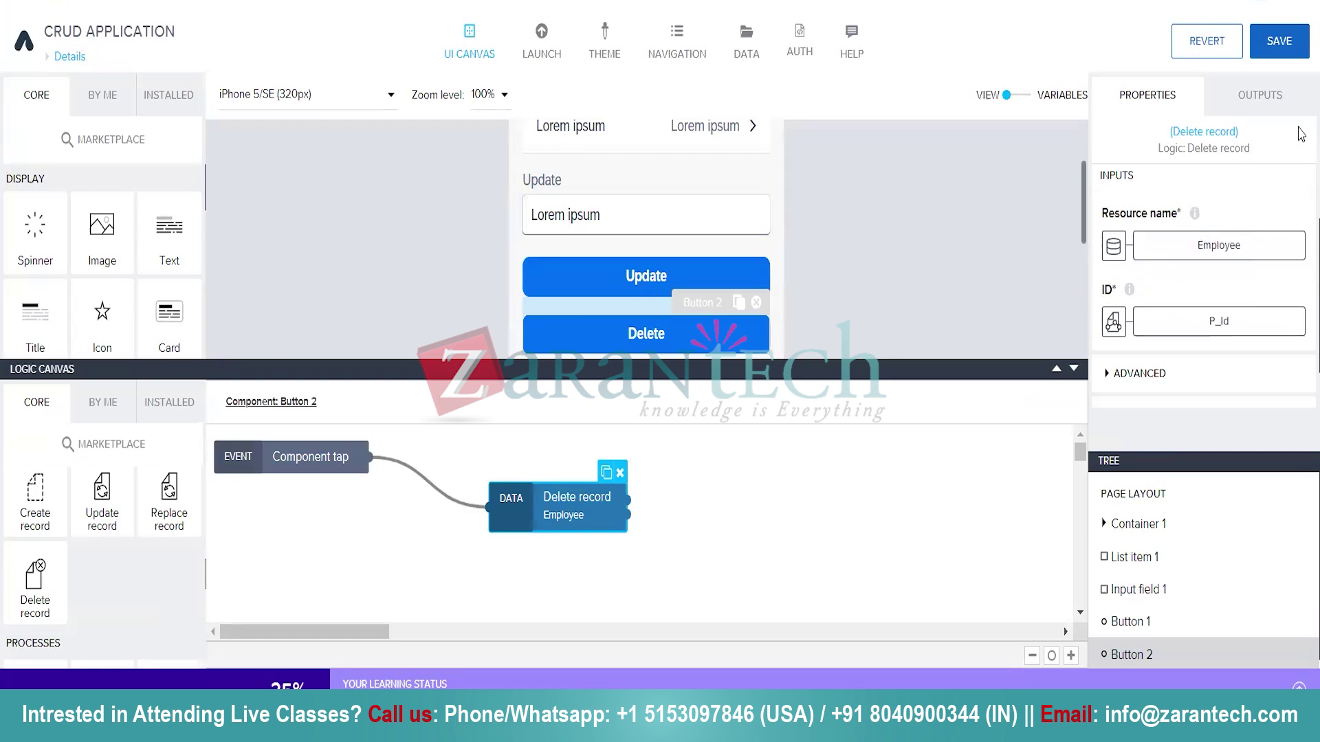
Try saving the app twice, getting 'Failed to save the app!' each time, then collapse the logic panel.
left_click(1287, 45)
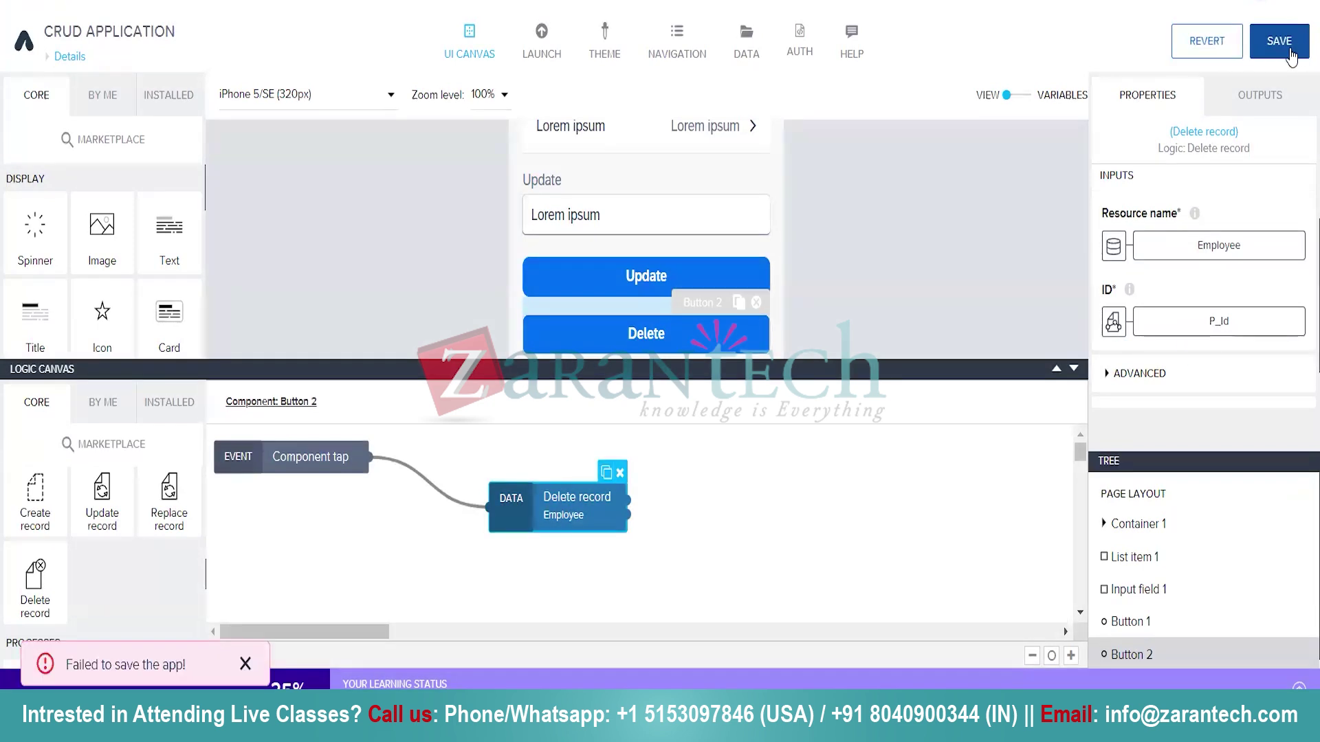
left_click(1287, 46)
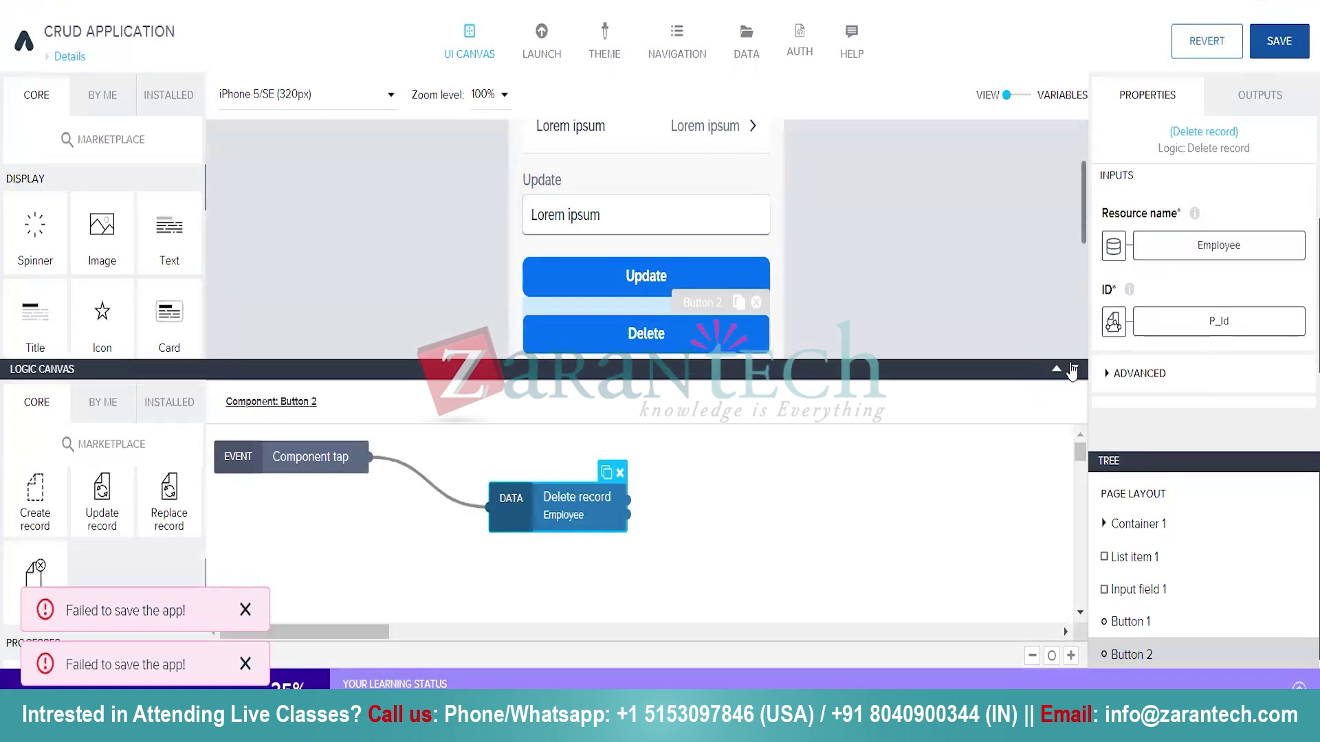
left_click(1072, 370)
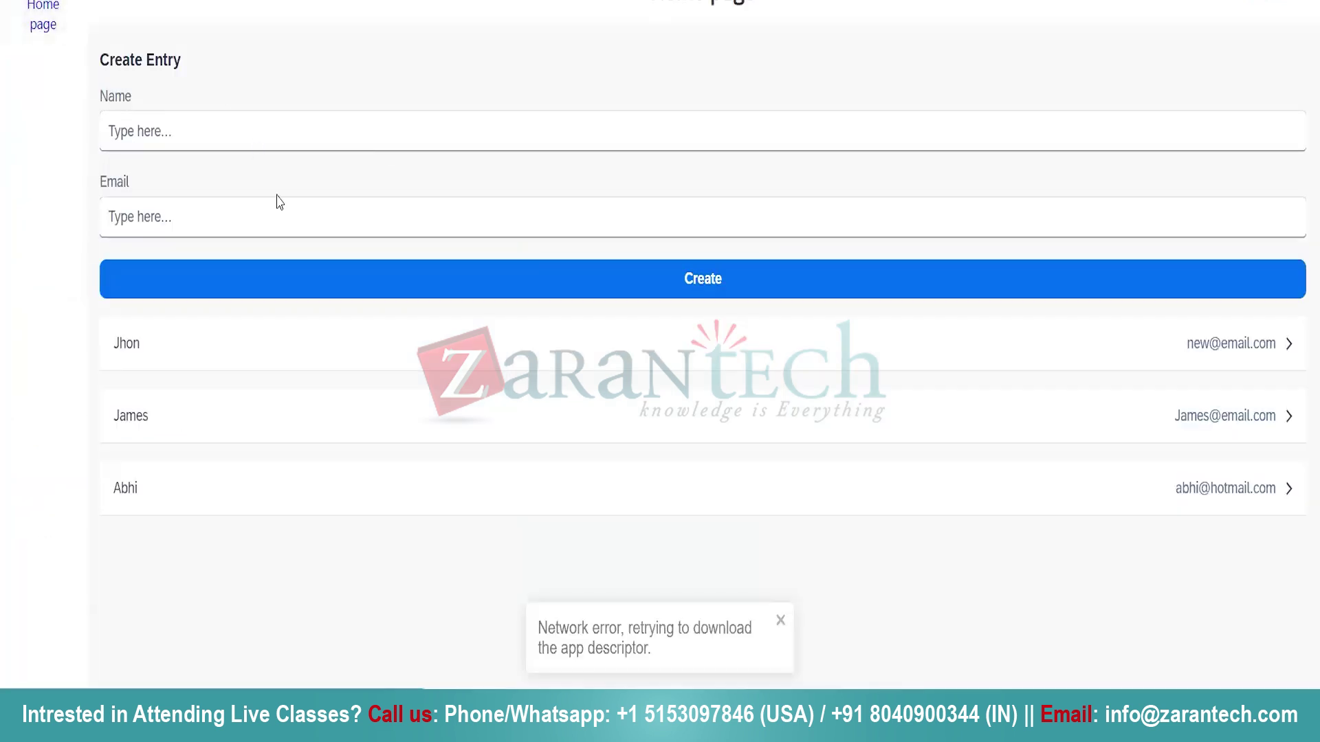
Try deleting the second employee in the web preview, then save the app again in Composer.
right_click(220, 412)
left_click(158, 432)
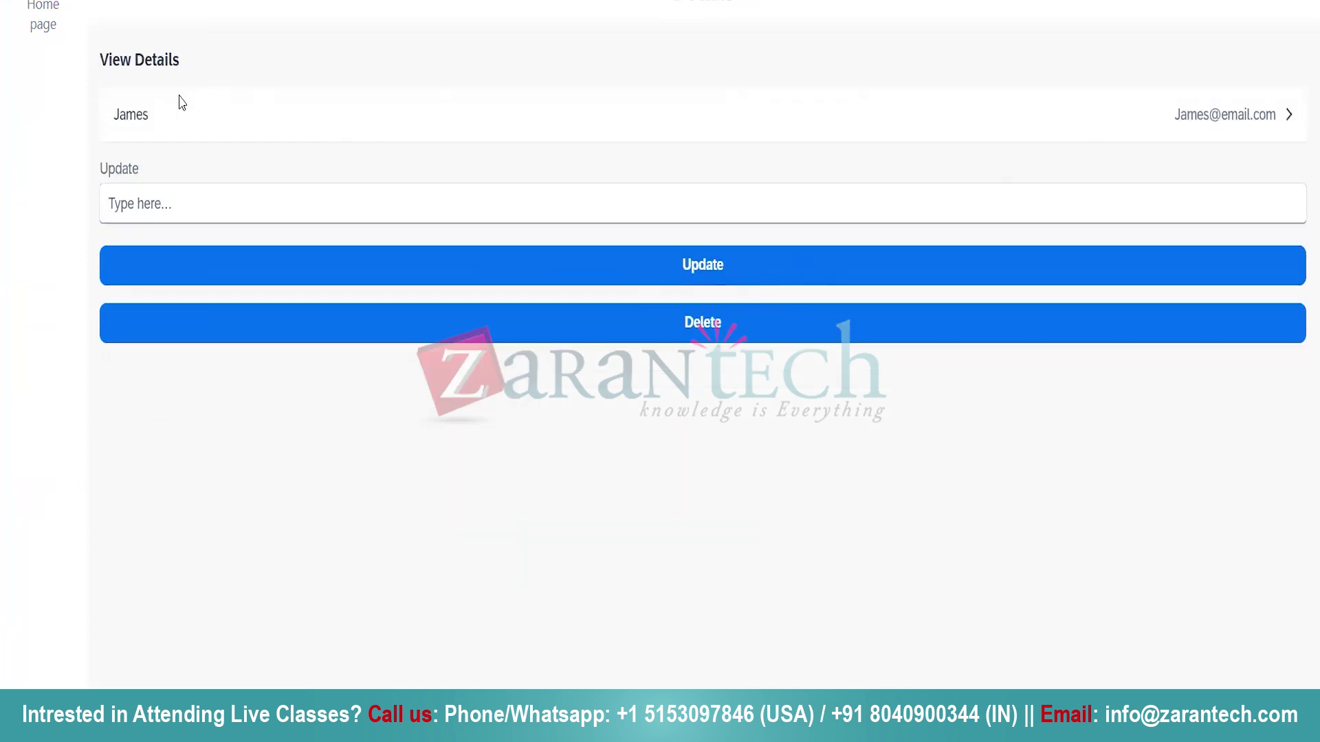
left_click(680, 325)
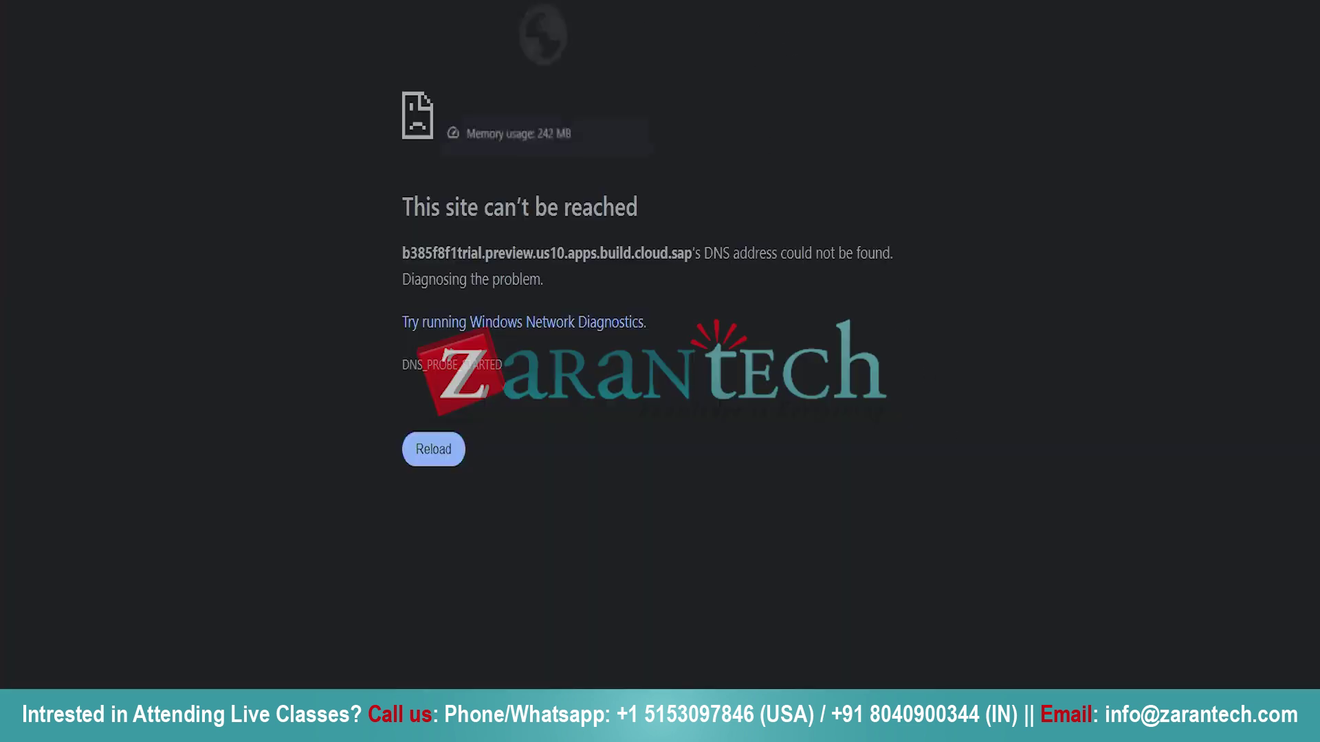
left_click(500, 1)
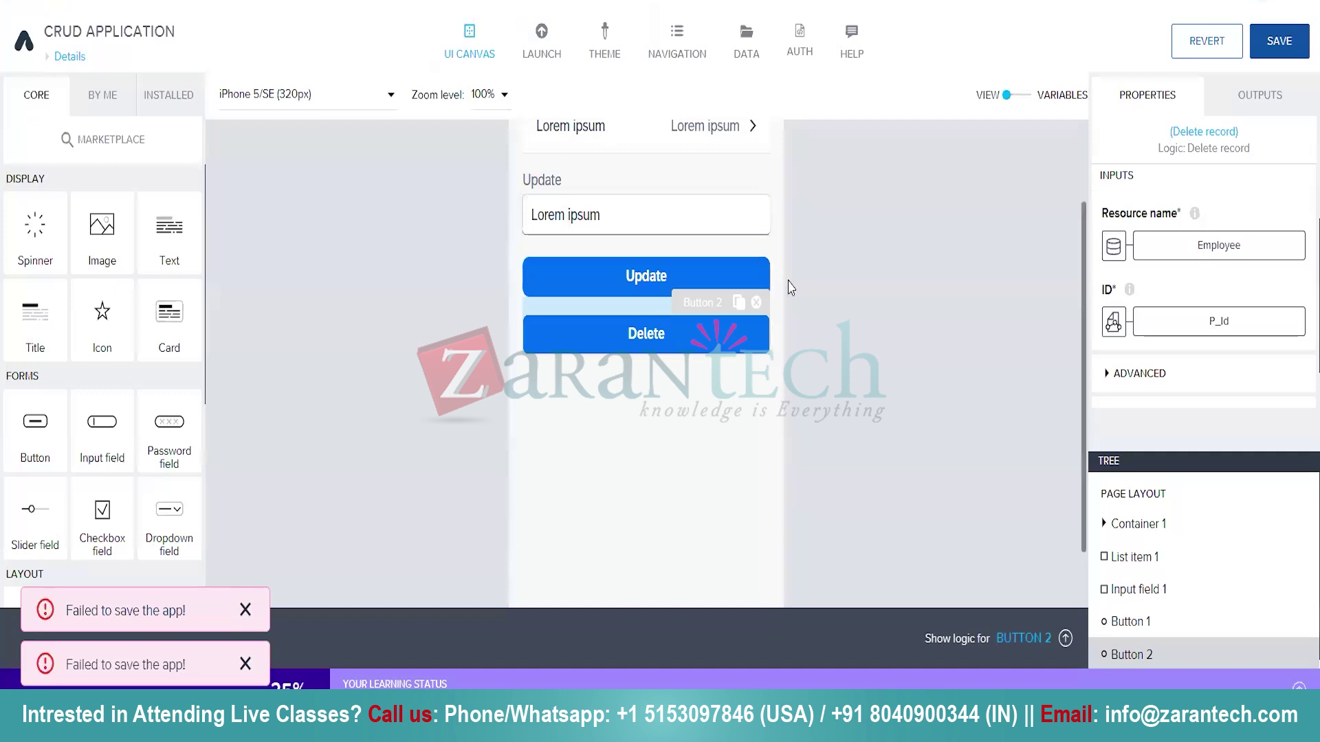
left_click(1279, 42)
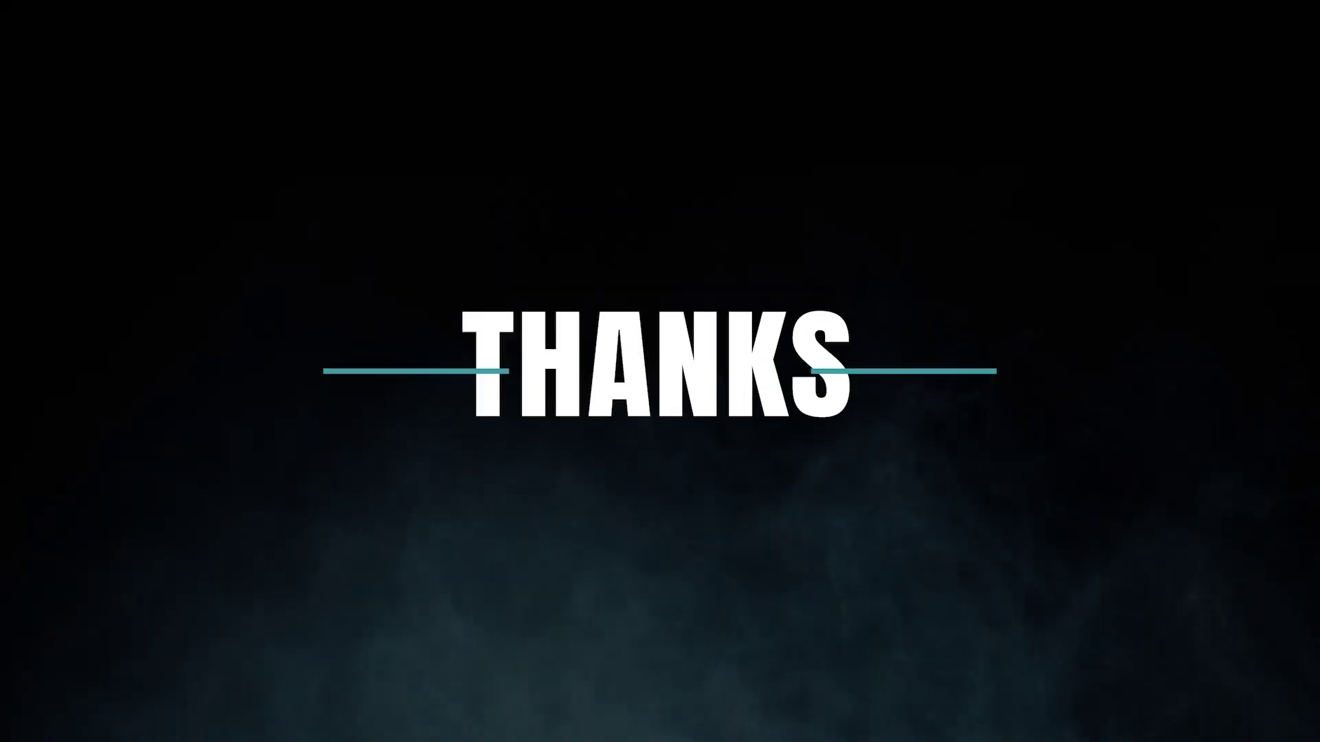